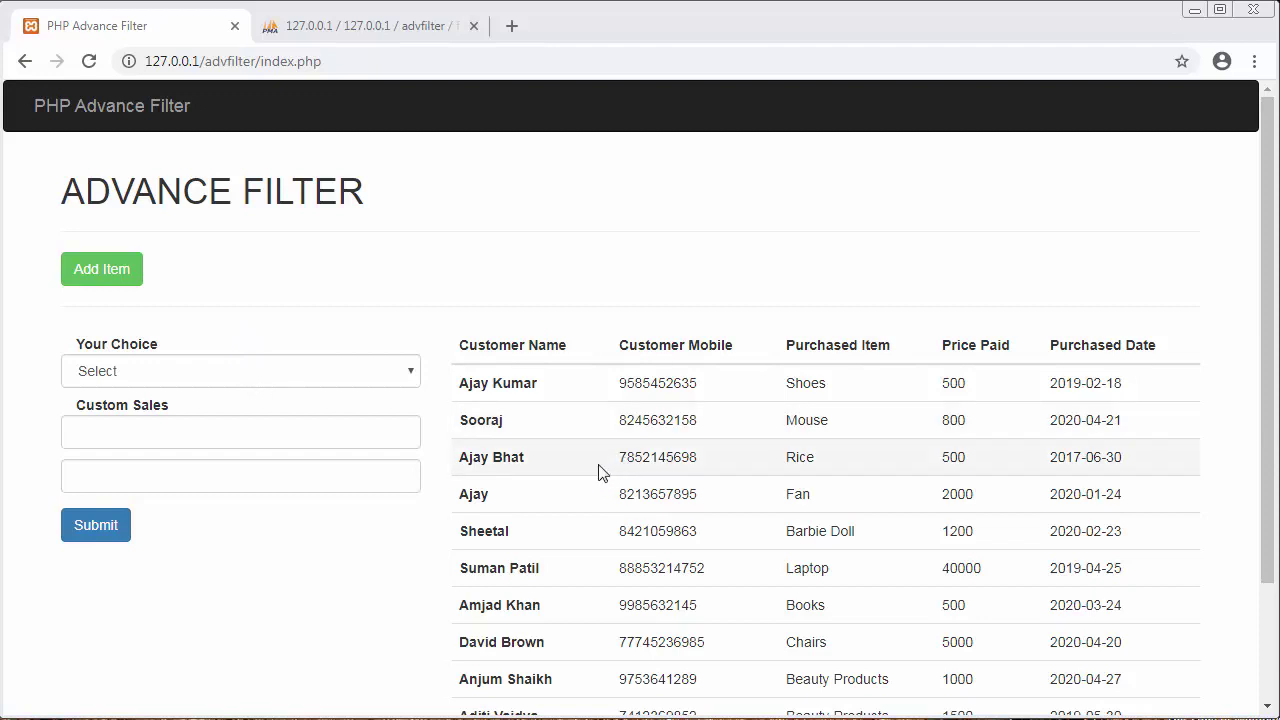
Step: Leave the Your Choice period unselected and open the Add Item form for a new sale
left_click(402, 373)
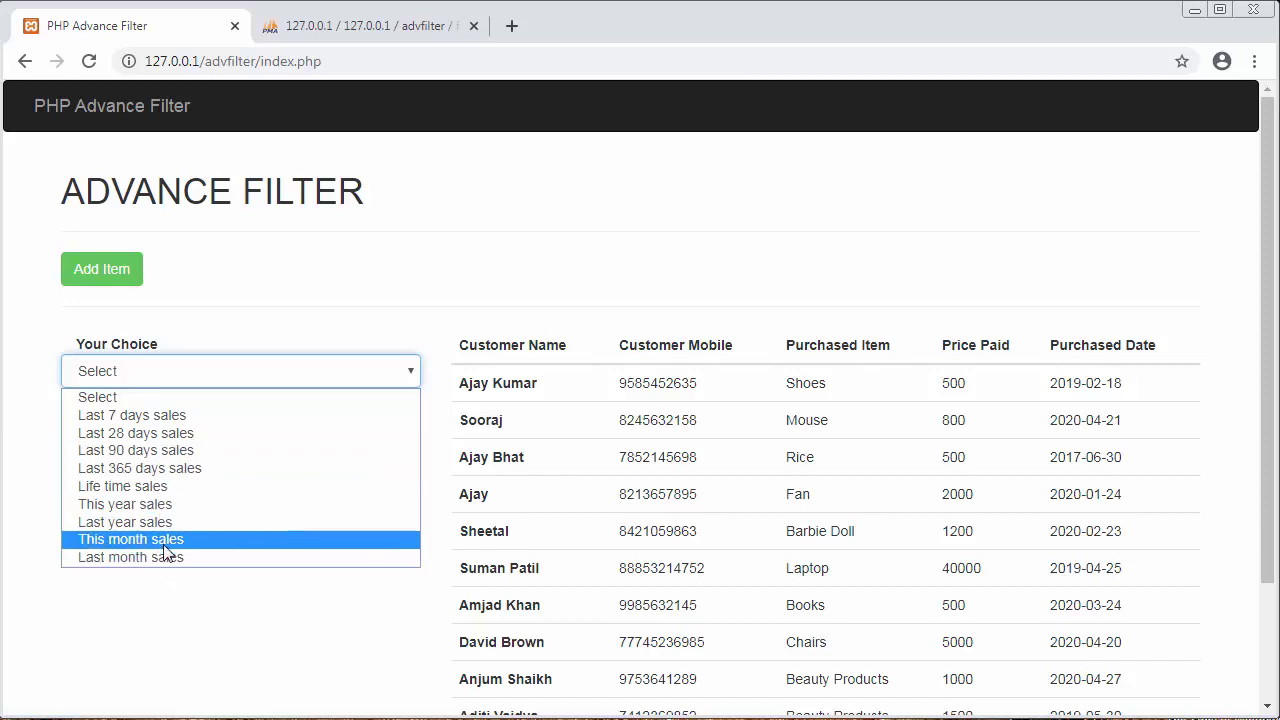
left_click(186, 603)
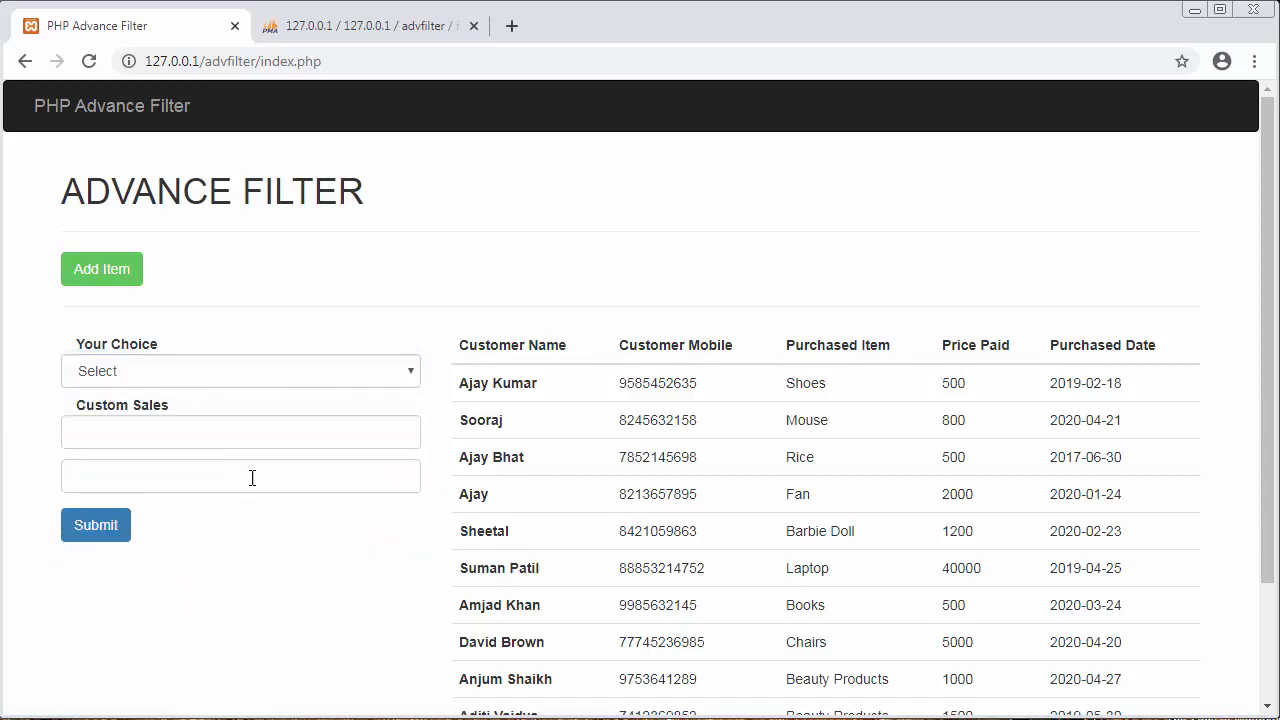
left_click(104, 279)
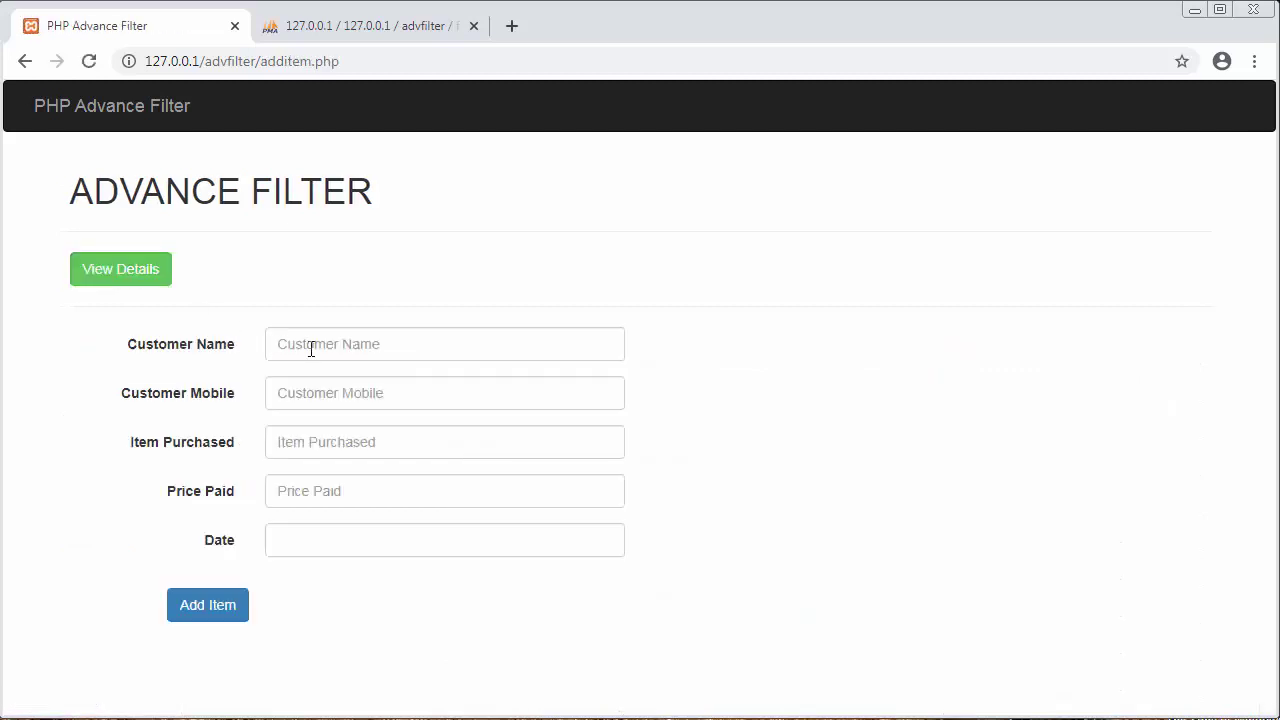
Step: Enter the customer's name and mobile number, item 'Desktop' and price paid 30000
key("Tab")
key("Tab")
key("Tab")
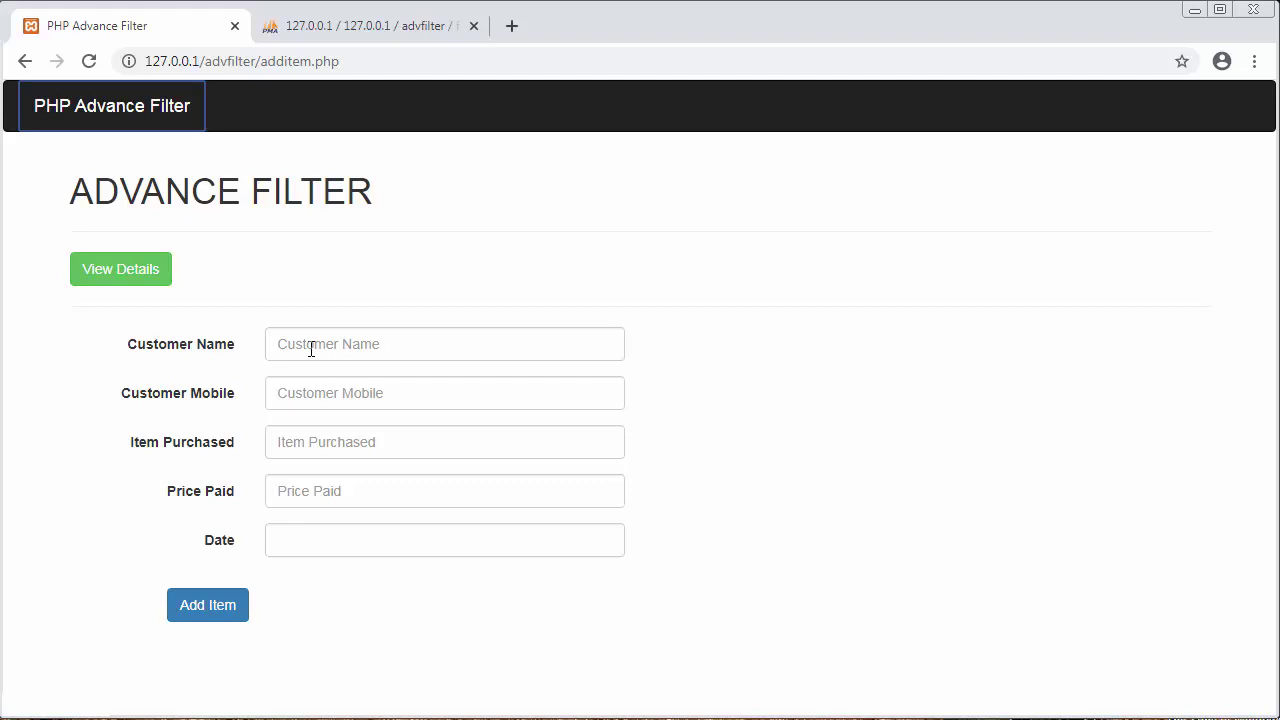
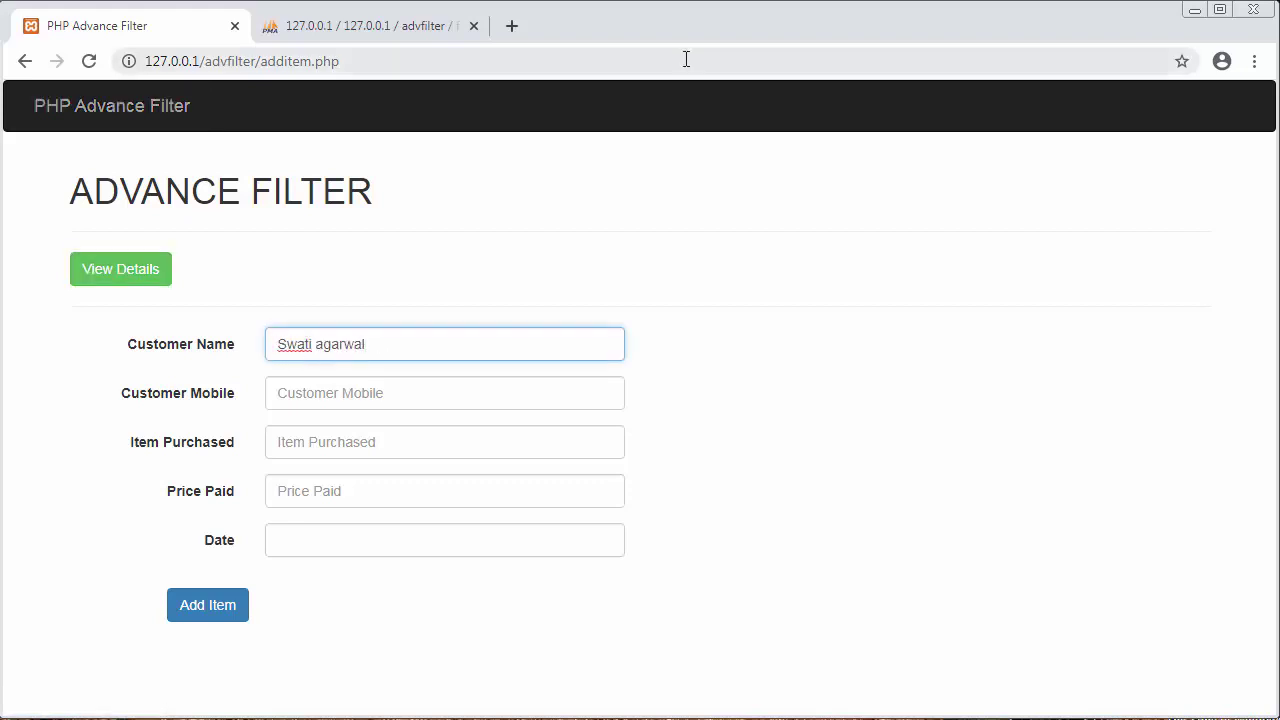
key("Tab")
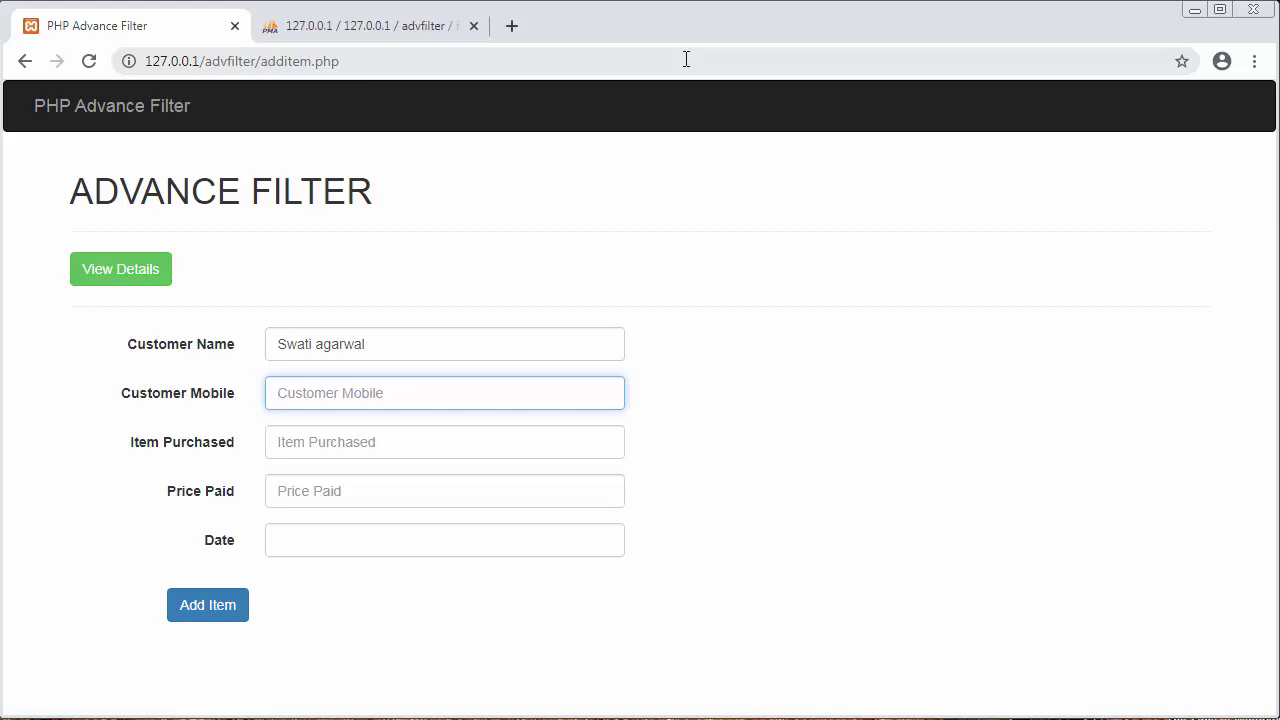
key("Tab")
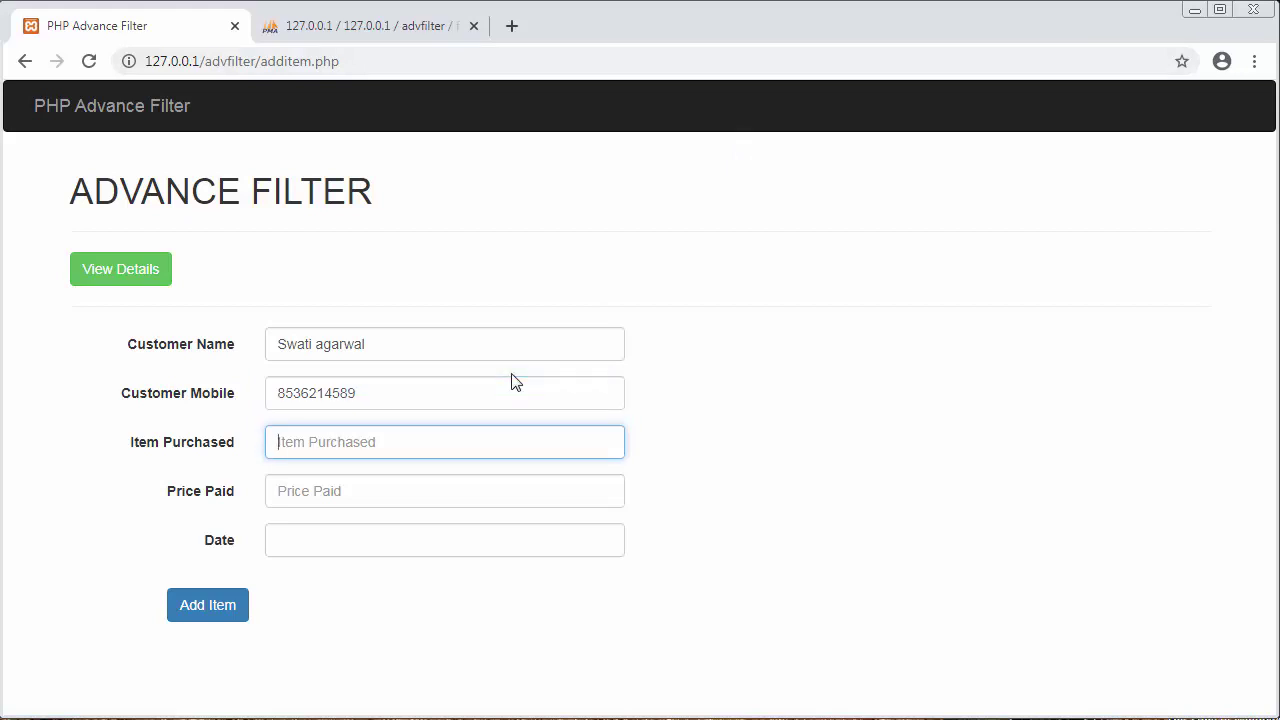
type("Desktop")
key("Tab")
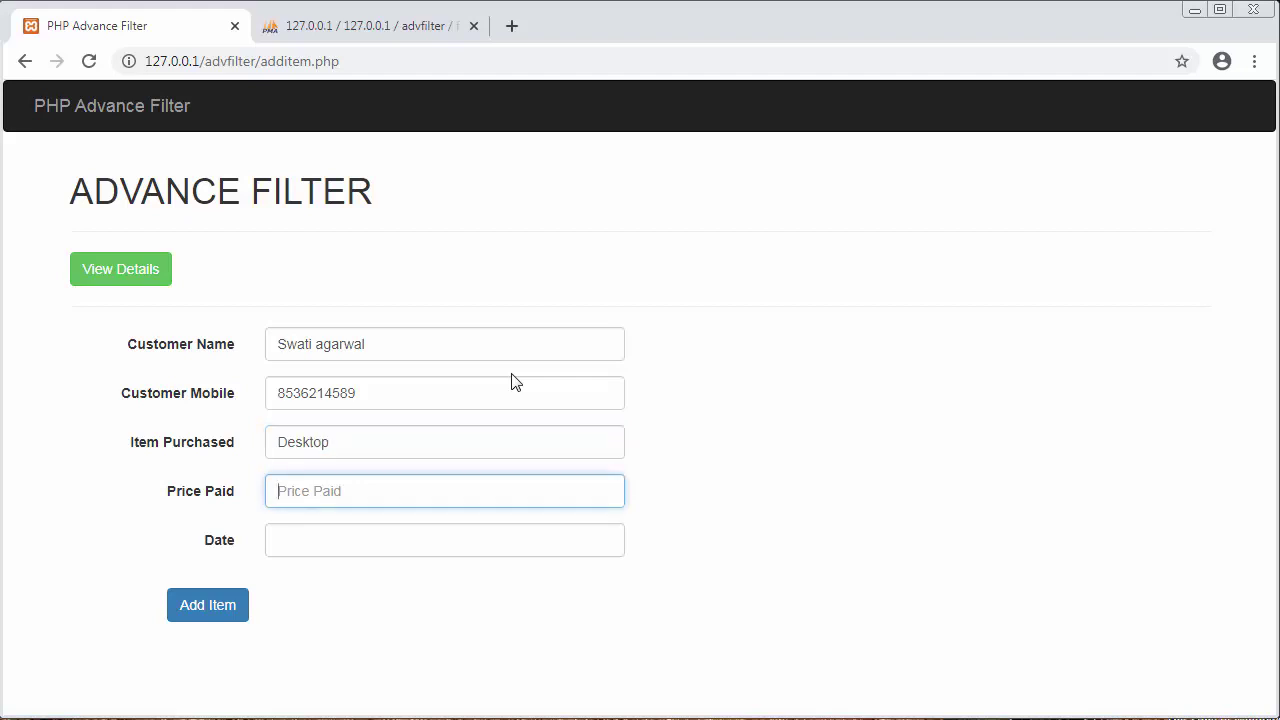
type("30000")
Step: Set the purchase date to 05/24/2020, save the sale, and return to the sales table
key("Tab")
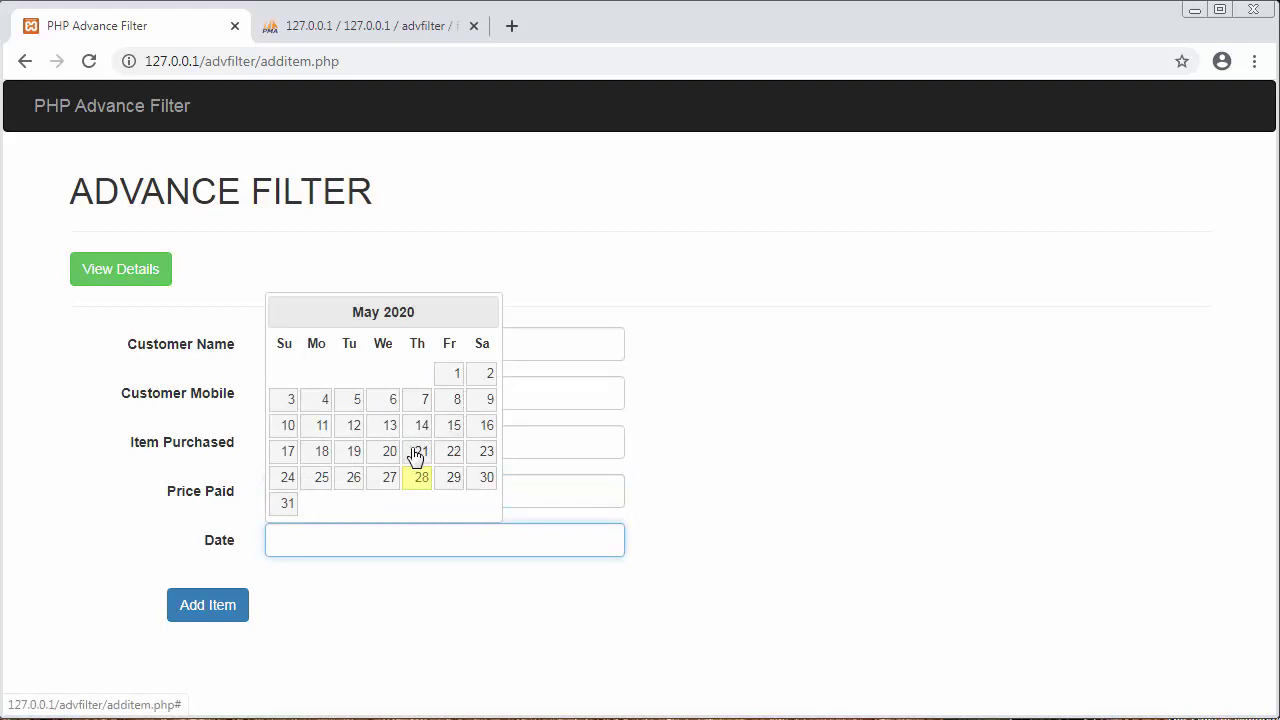
left_click(285, 481)
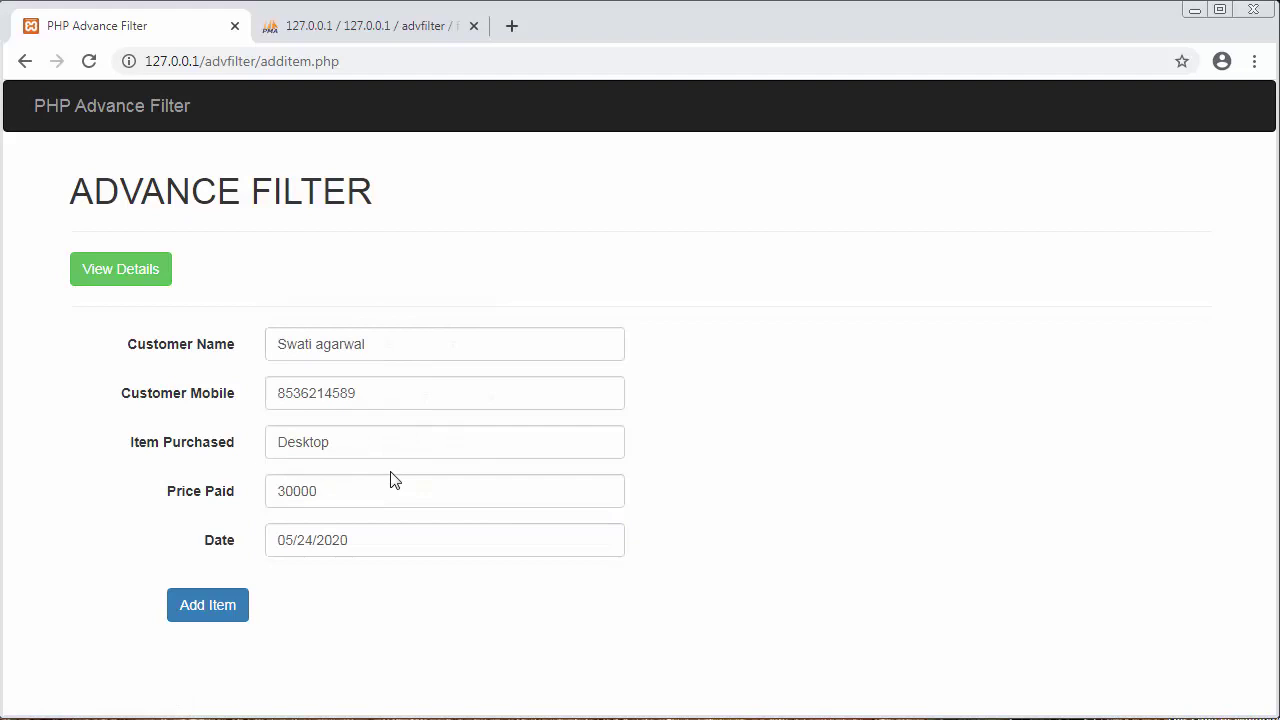
left_click(210, 617)
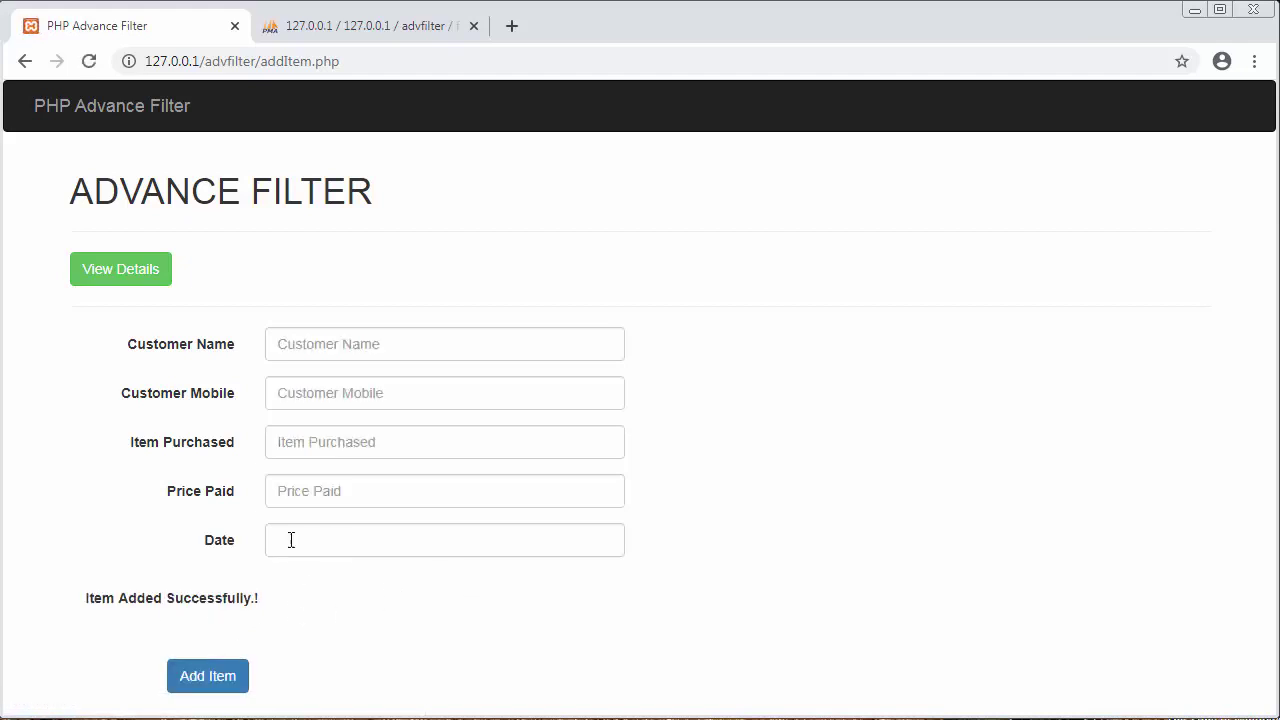
left_click(121, 283)
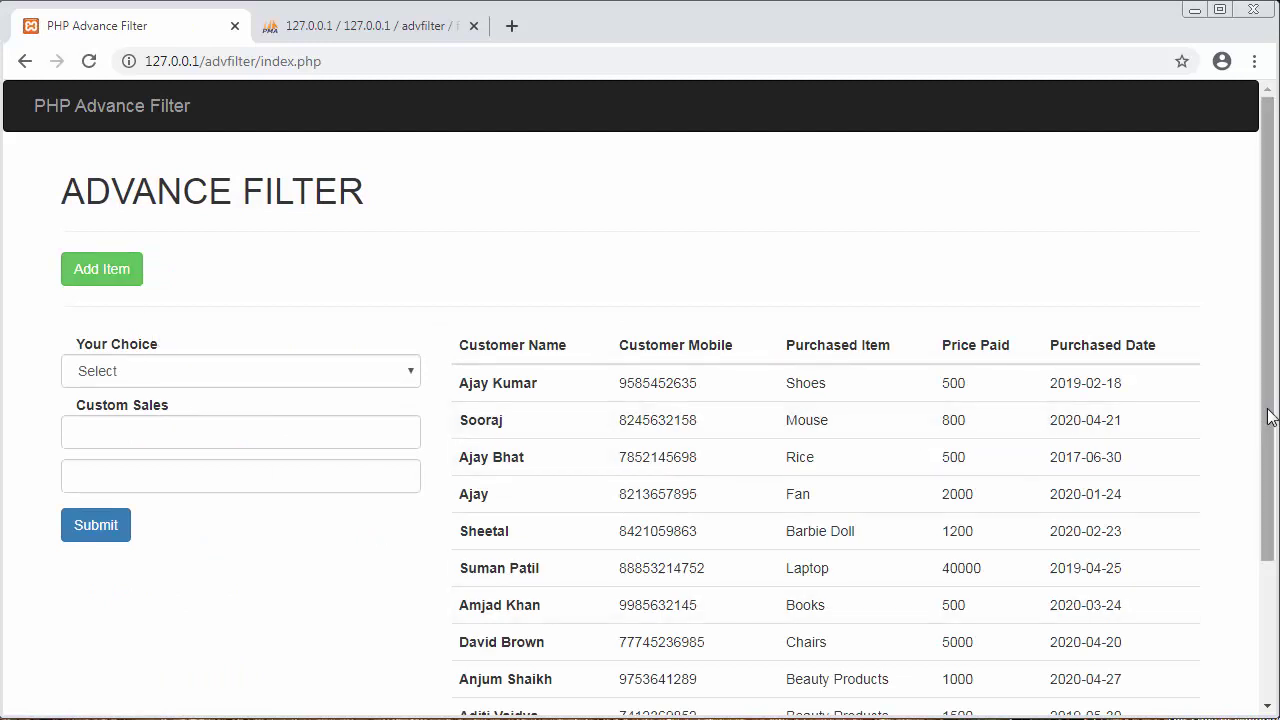
scroll(1268, 418, "down", 2)
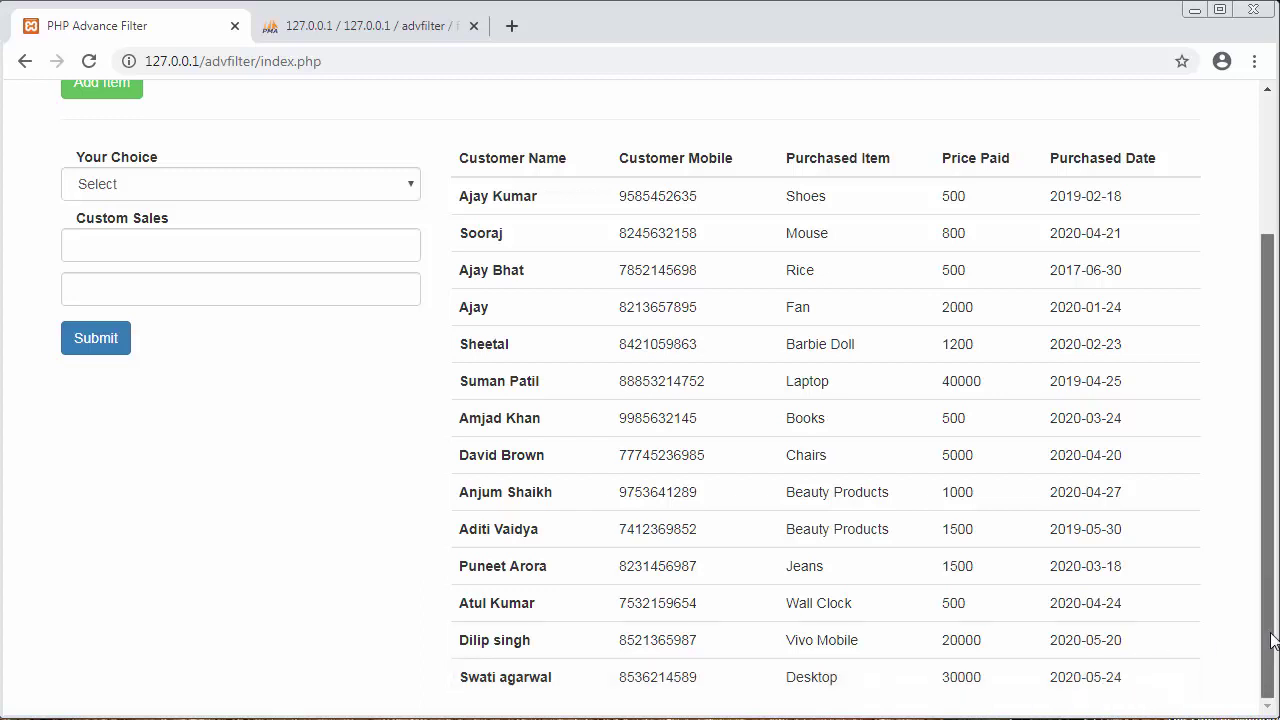
scroll(1114, 477, "up", 2)
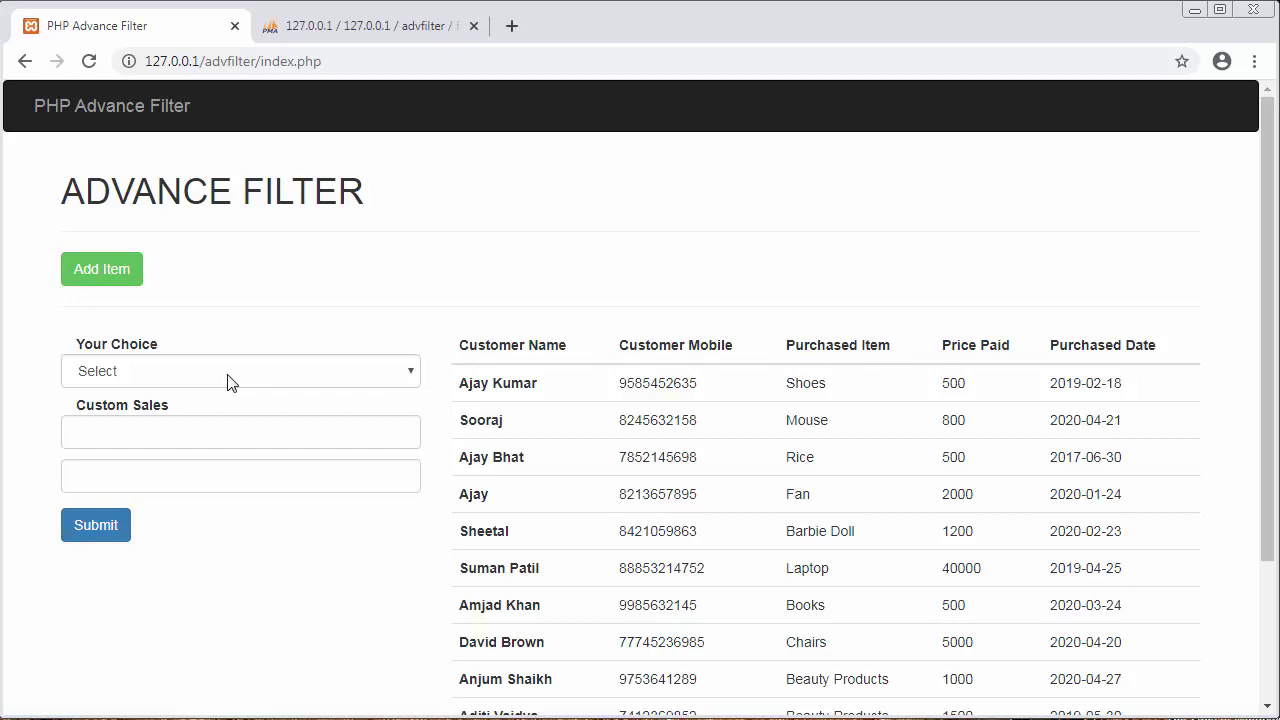
left_click(227, 381)
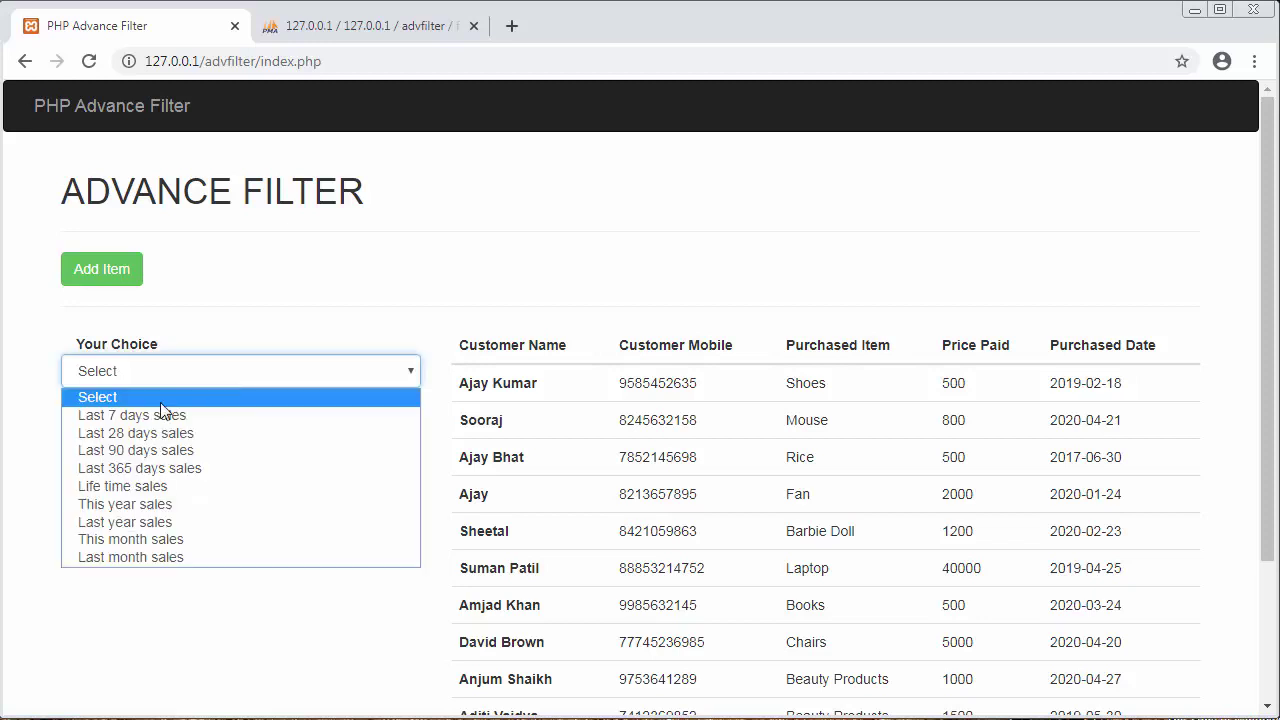
Step: Apply the This month sales filter, then Last month sales, leaving five April purchases
left_click(135, 541)
left_click(100, 526)
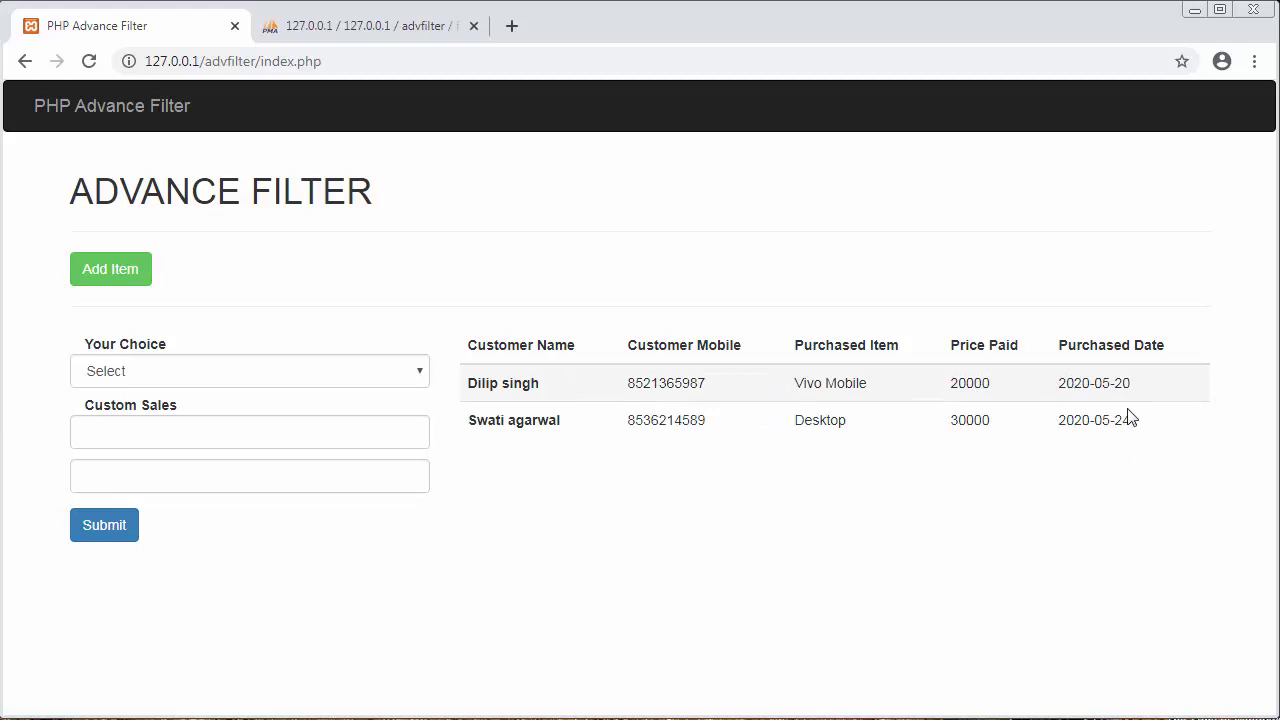
left_click(267, 380)
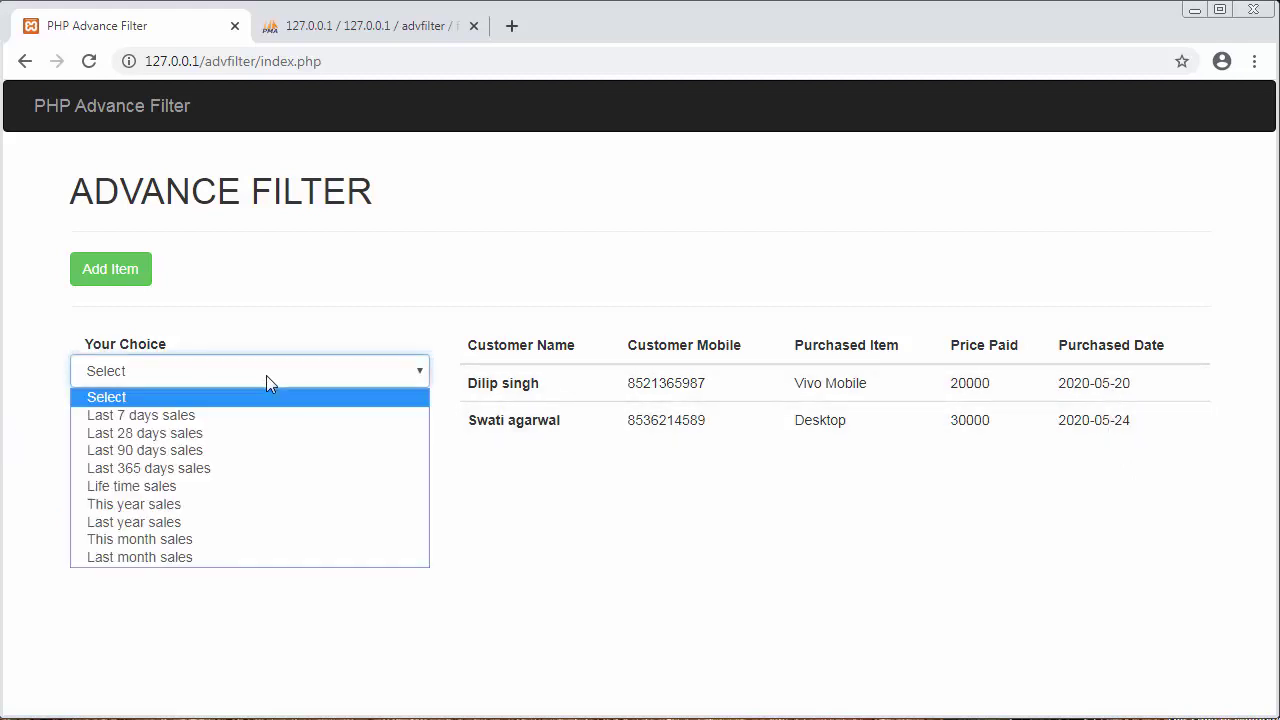
left_click(173, 559)
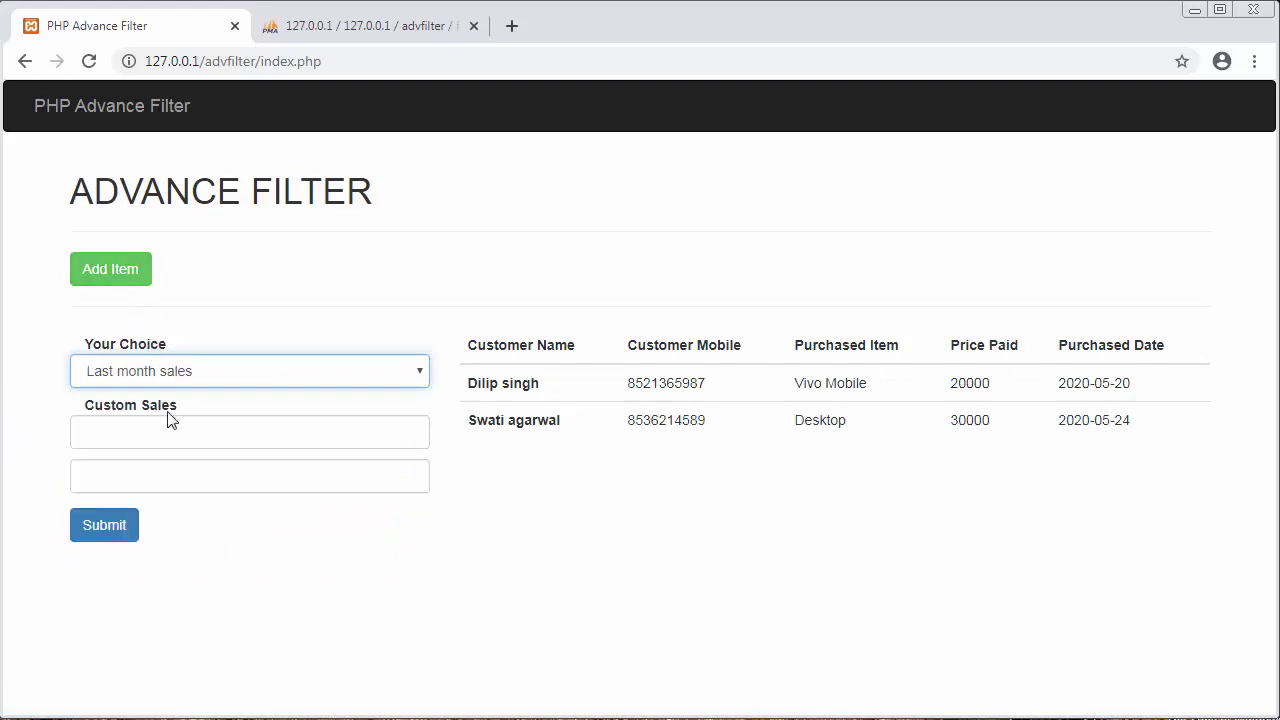
left_click(115, 541)
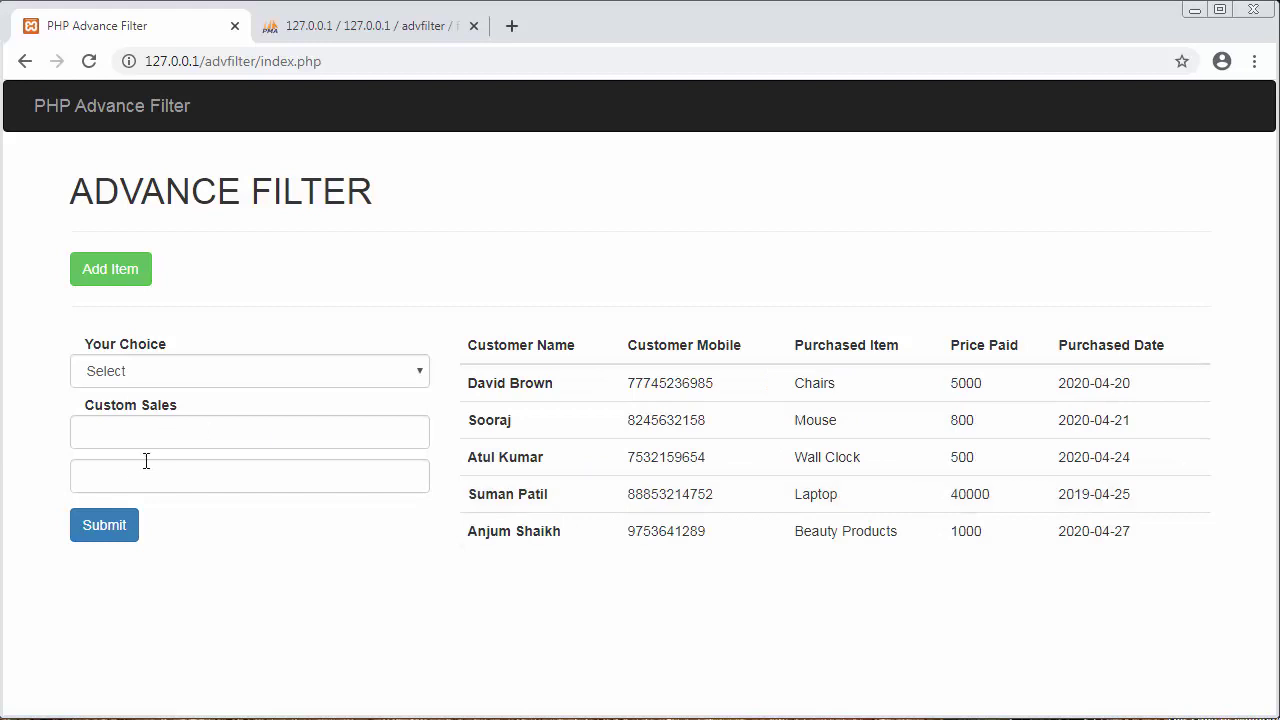
Step: Filter the sales by Last 7 days, then Last 28 days, then Last 90 days
left_click(222, 374)
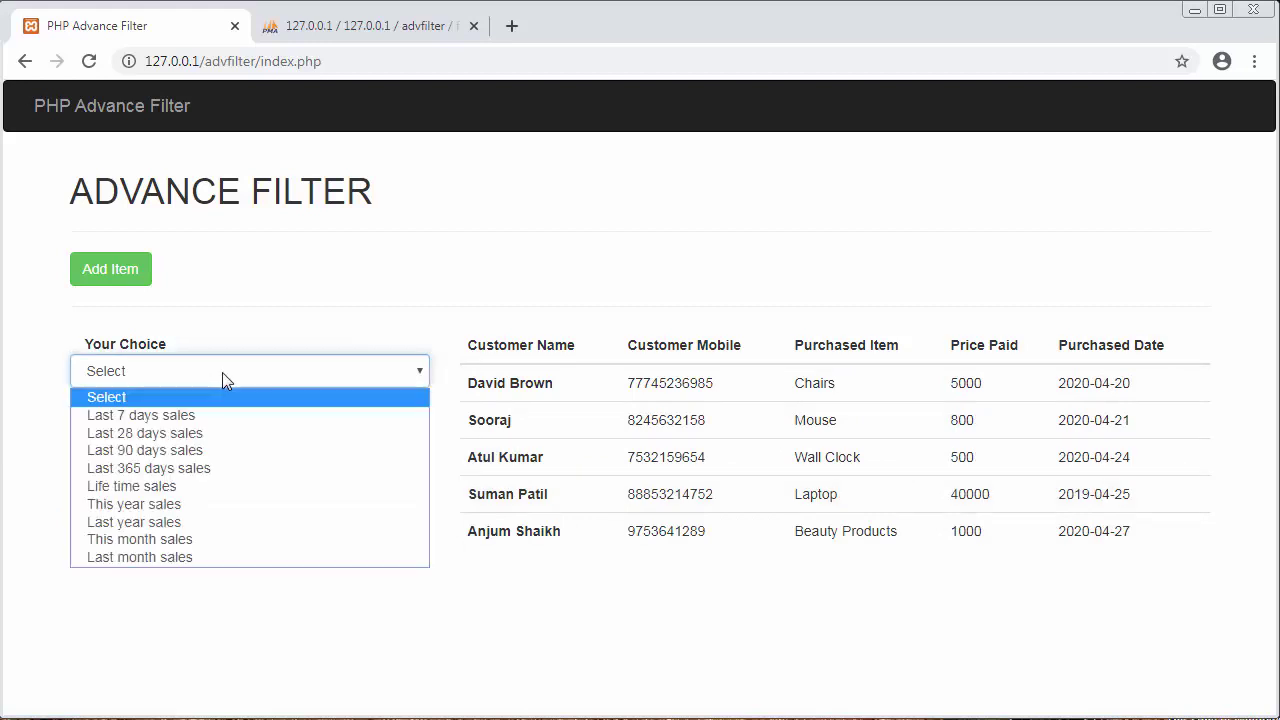
left_click(181, 417)
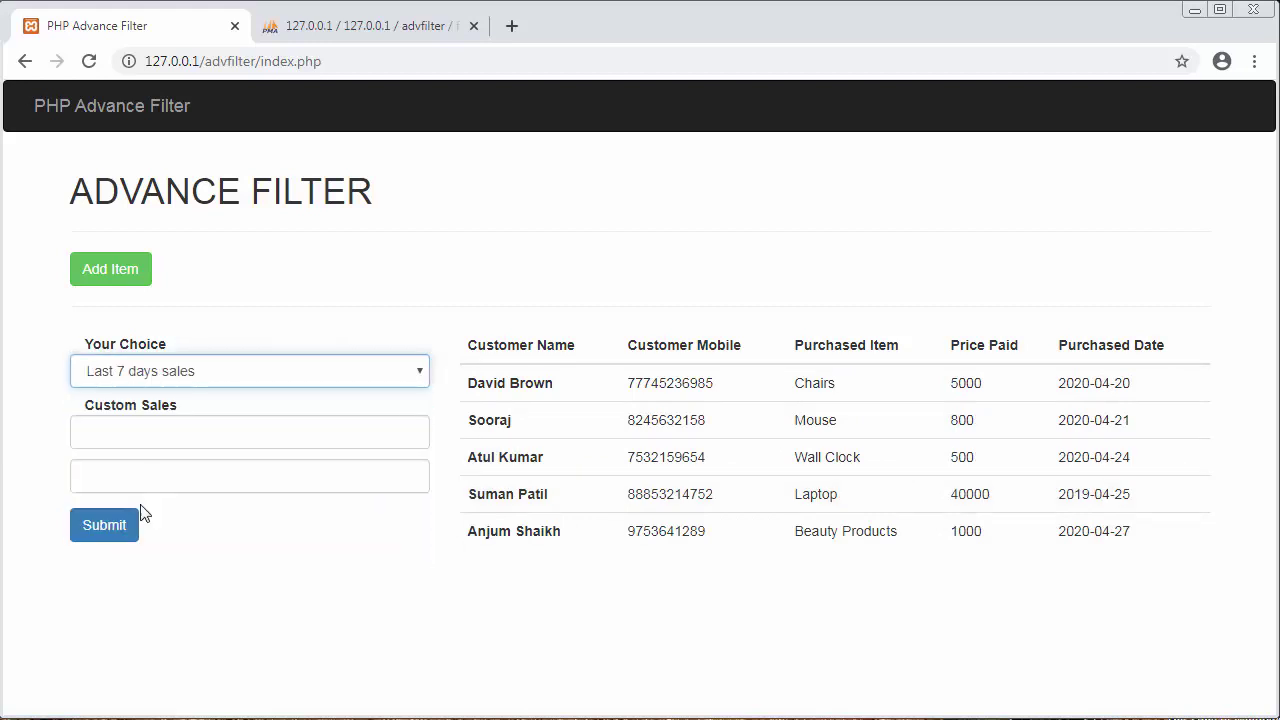
left_click(126, 526)
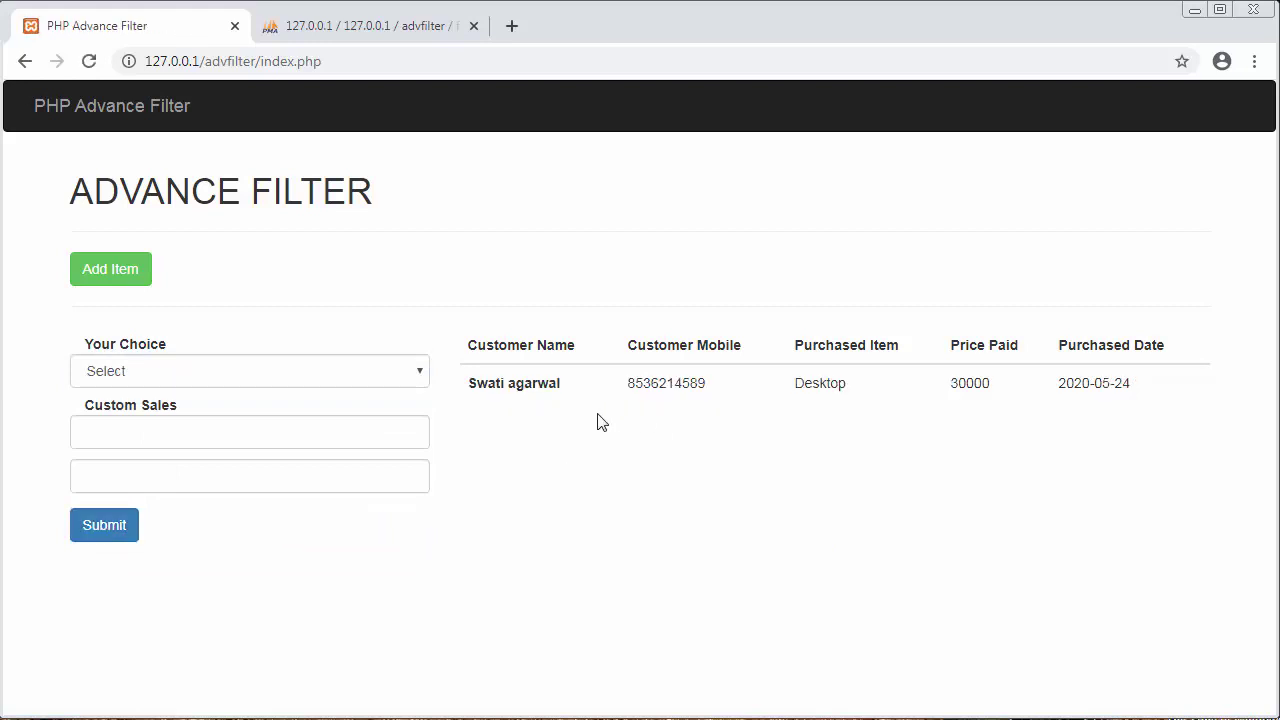
left_click(188, 372)
left_click(175, 433)
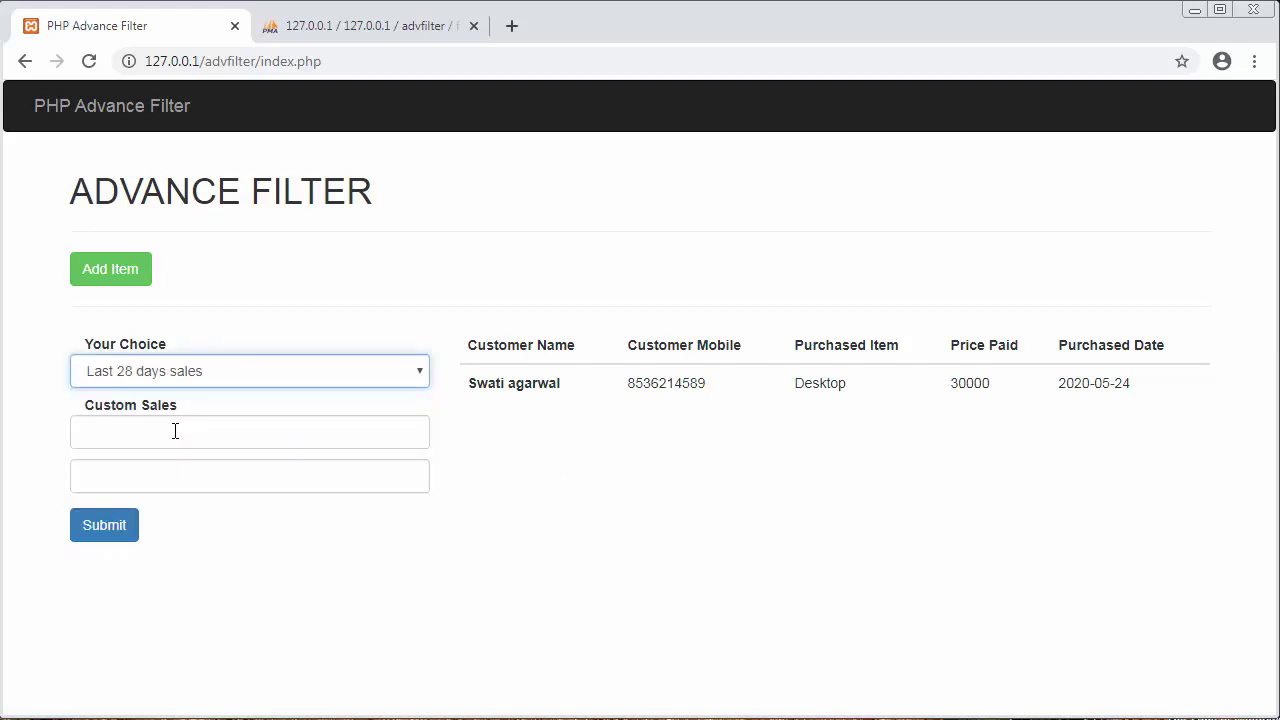
left_click(117, 538)
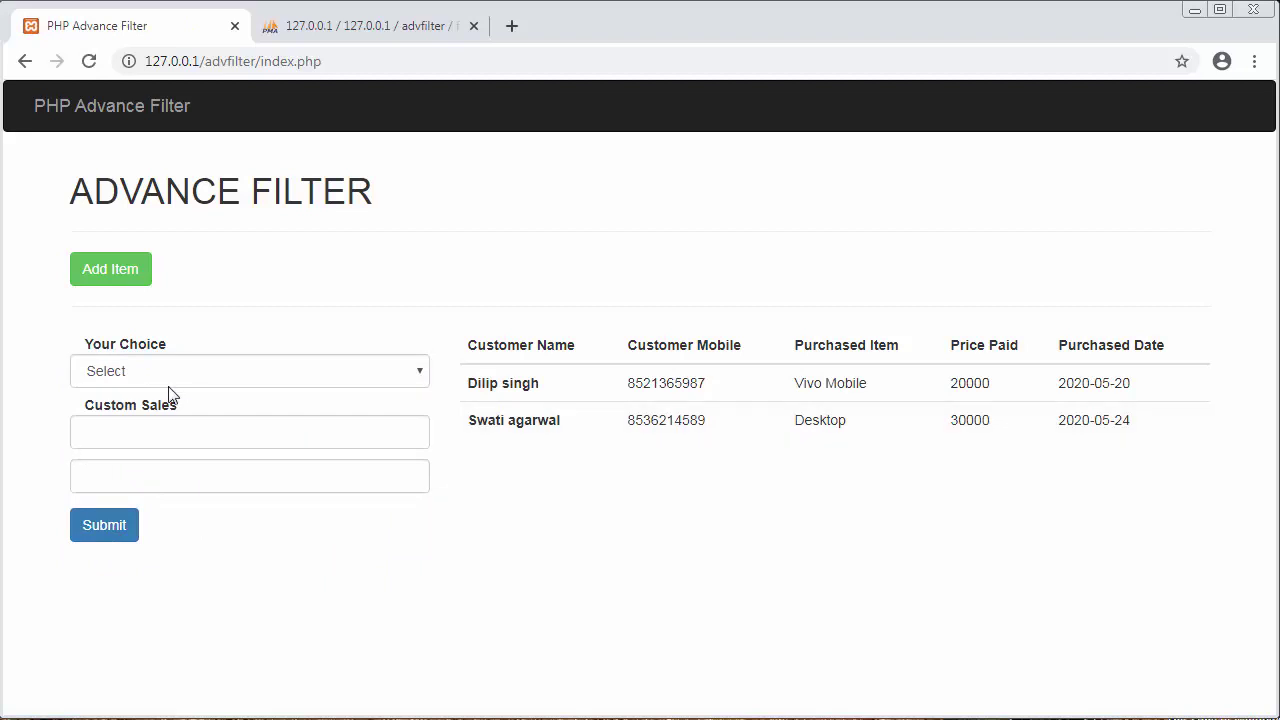
left_click(194, 376)
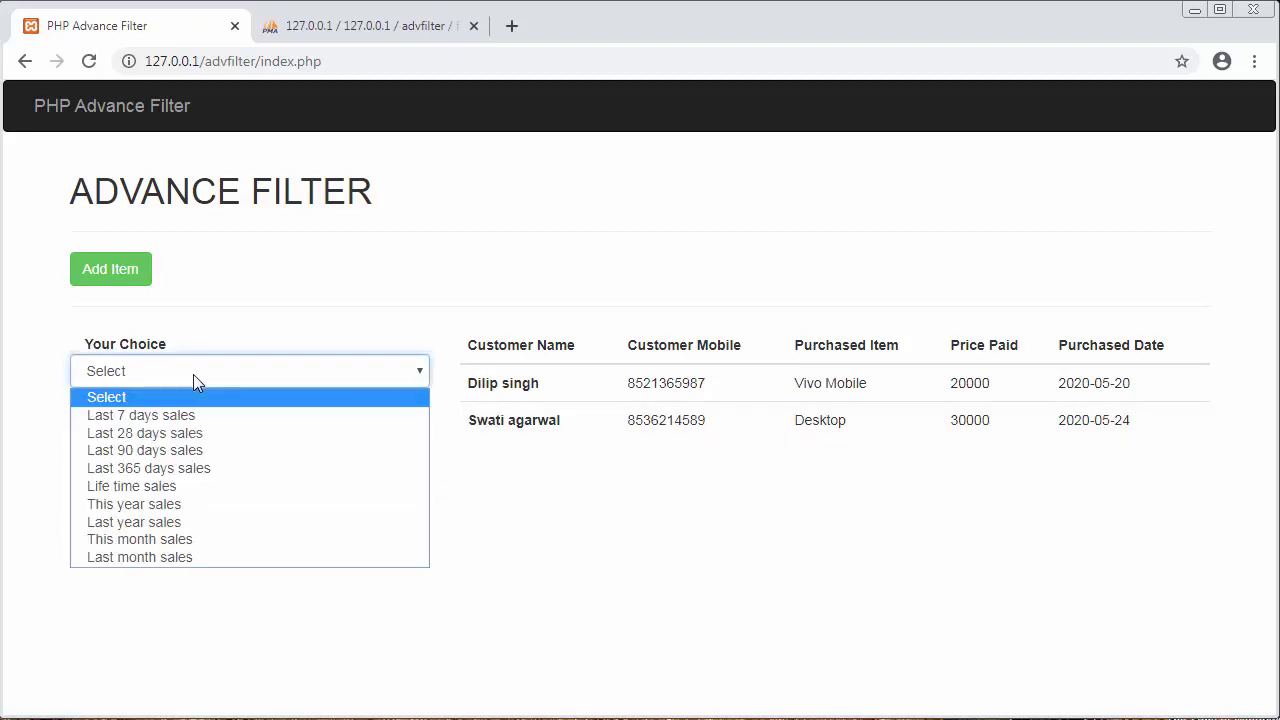
left_click(153, 452)
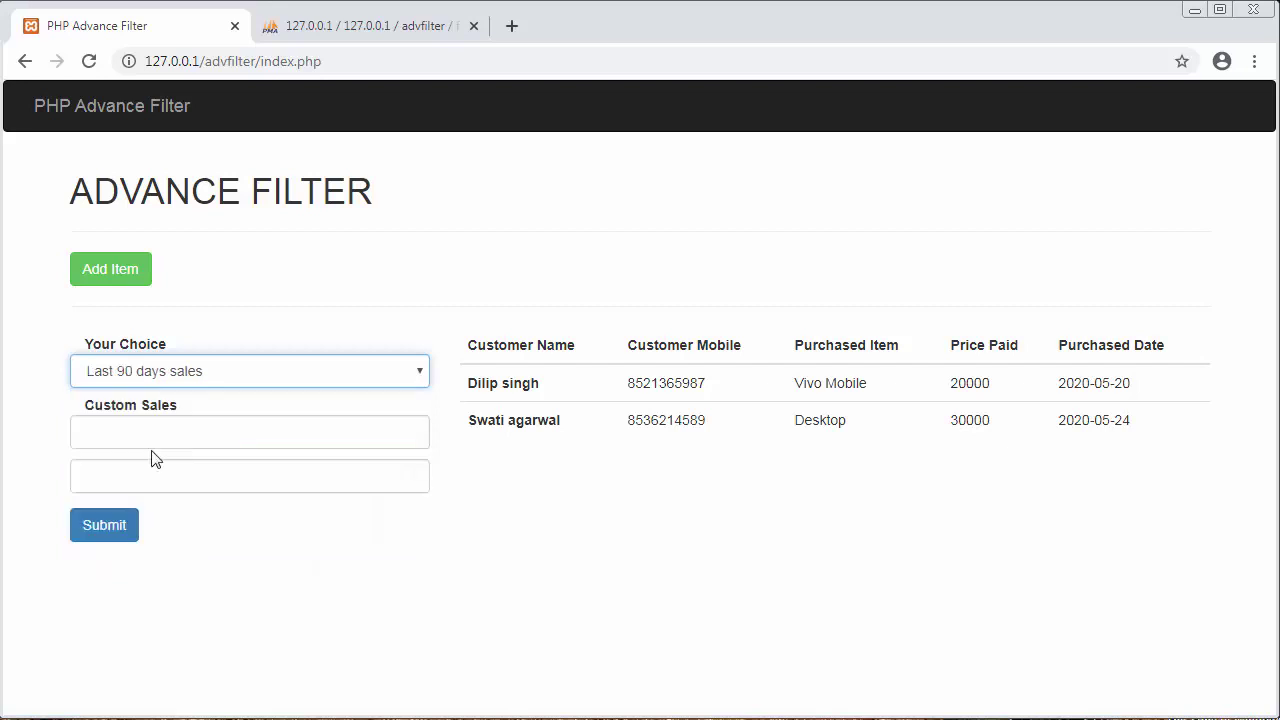
left_click(104, 525)
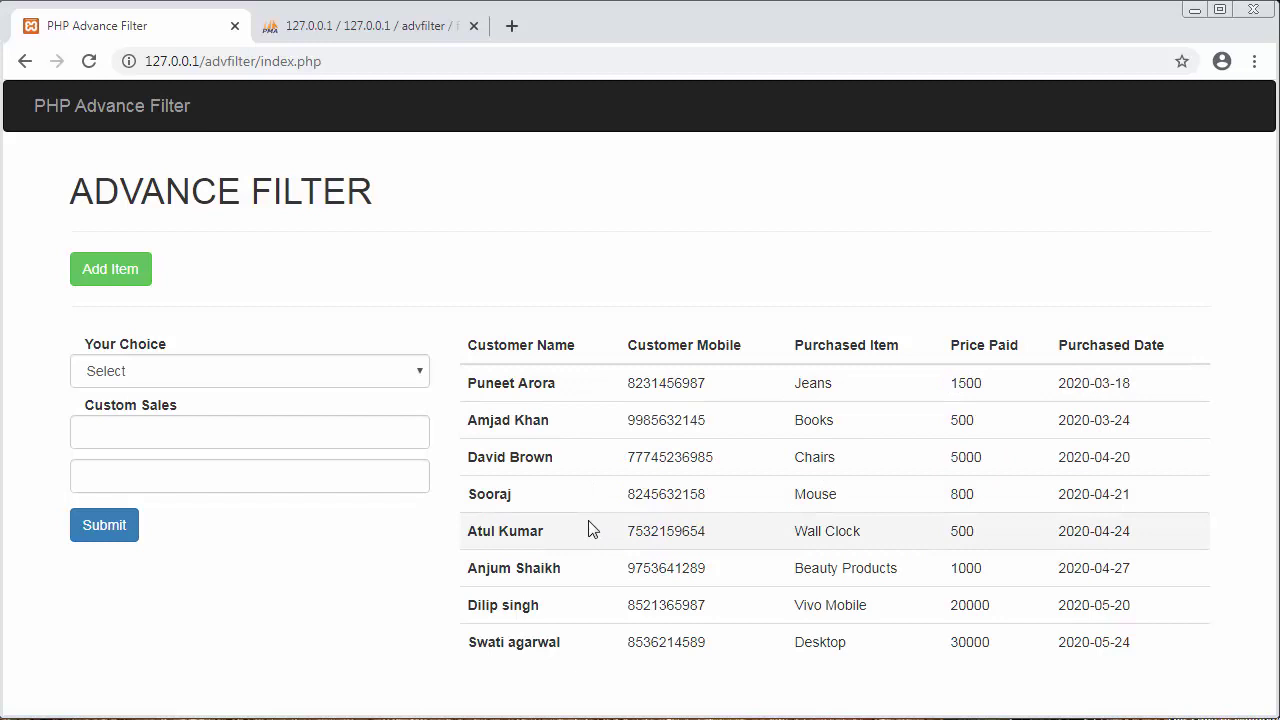
Step: Apply the Last 365 days sales filter, then Life time sales
left_click(372, 378)
left_click(165, 468)
left_click(132, 519)
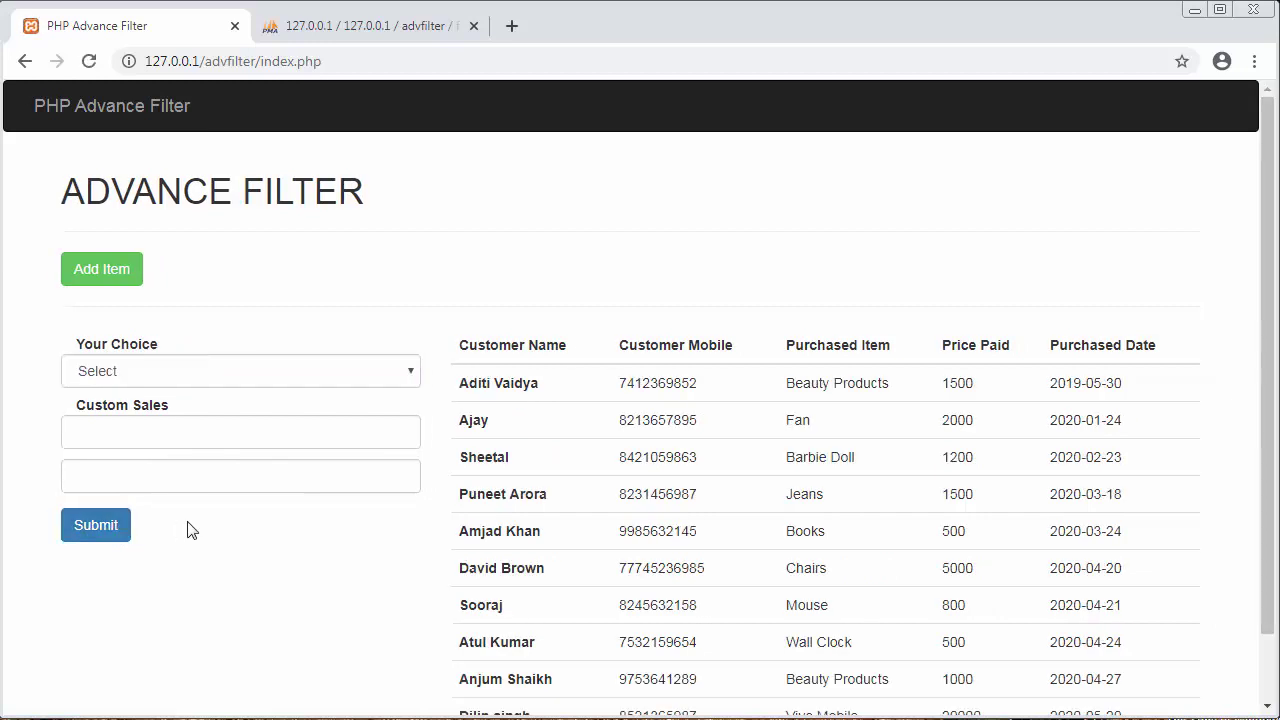
scroll(1268, 425, "down", 1)
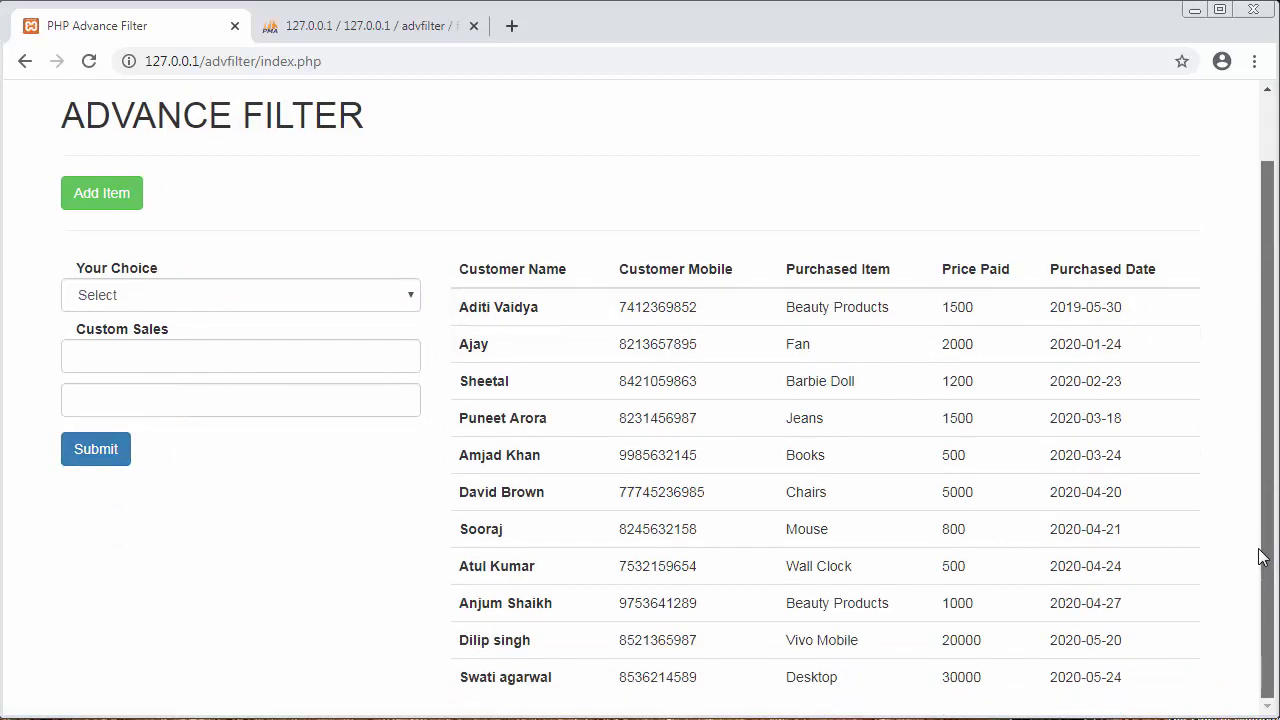
left_click(270, 303)
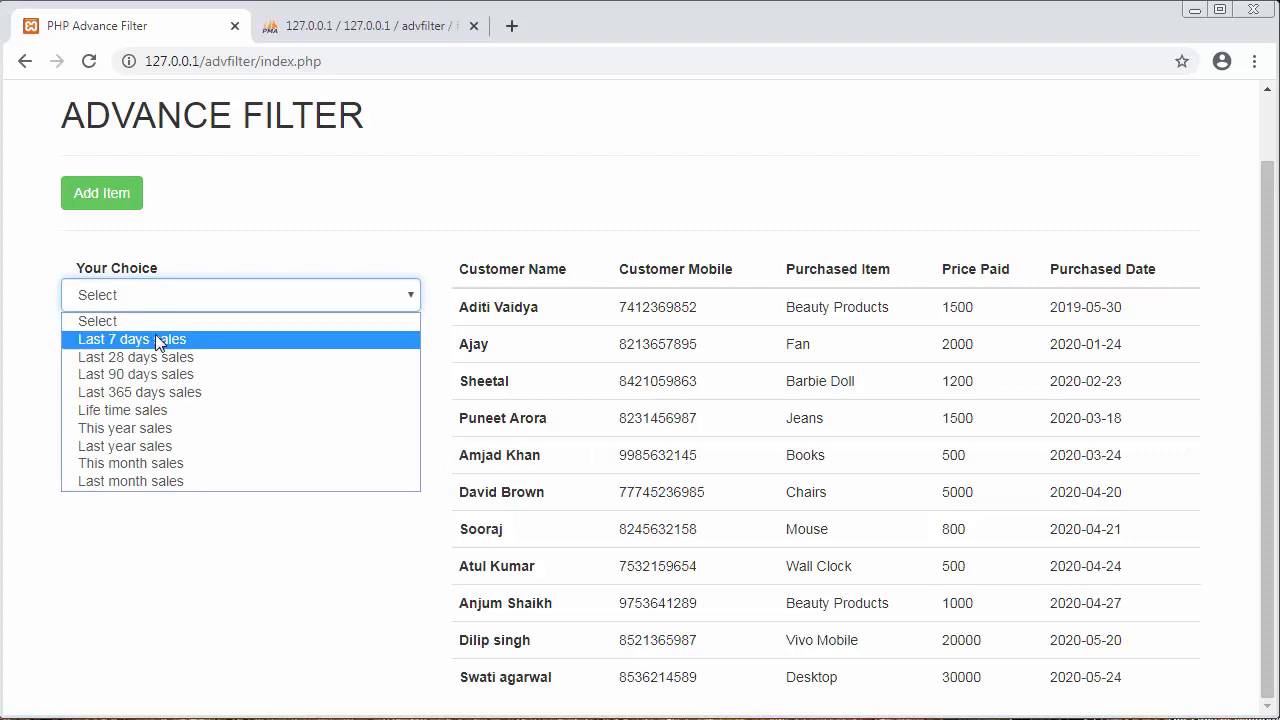
left_click(134, 409)
left_click(113, 437)
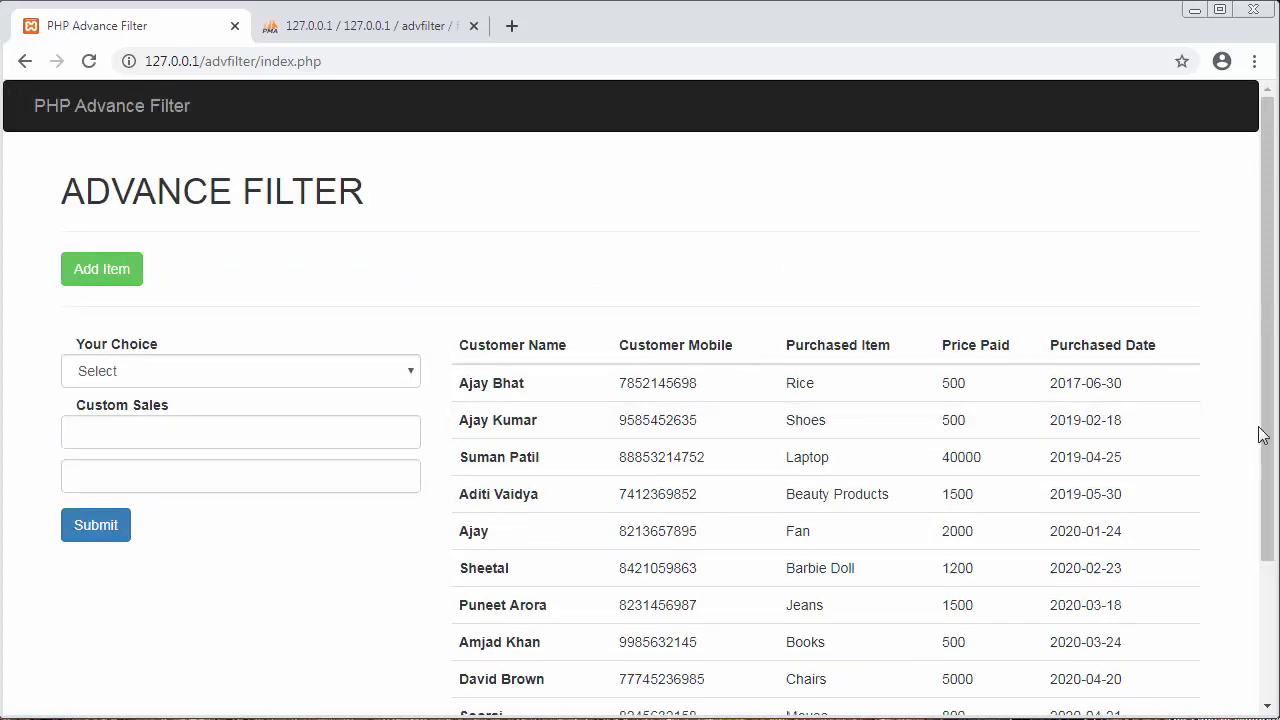
scroll(1268, 460, "down", 2)
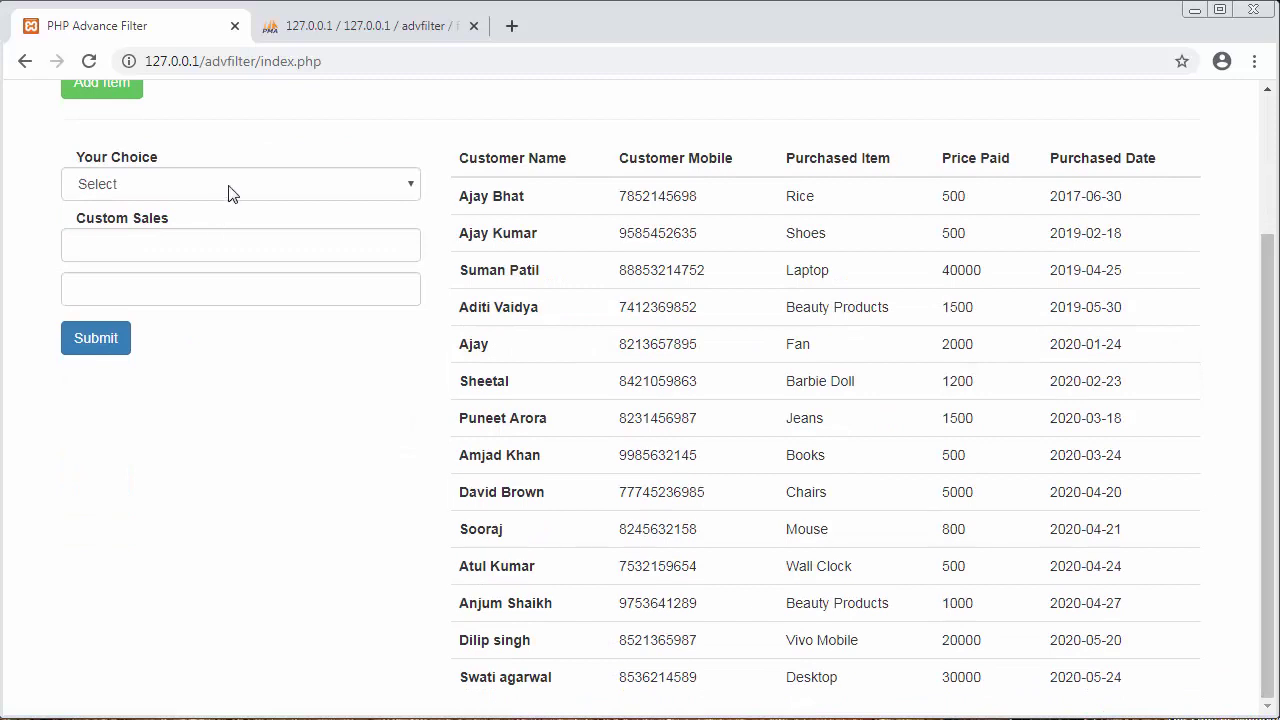
Step: Apply This year sales, listing ten 2020 purchases from Fan to Desktop
left_click(228, 190)
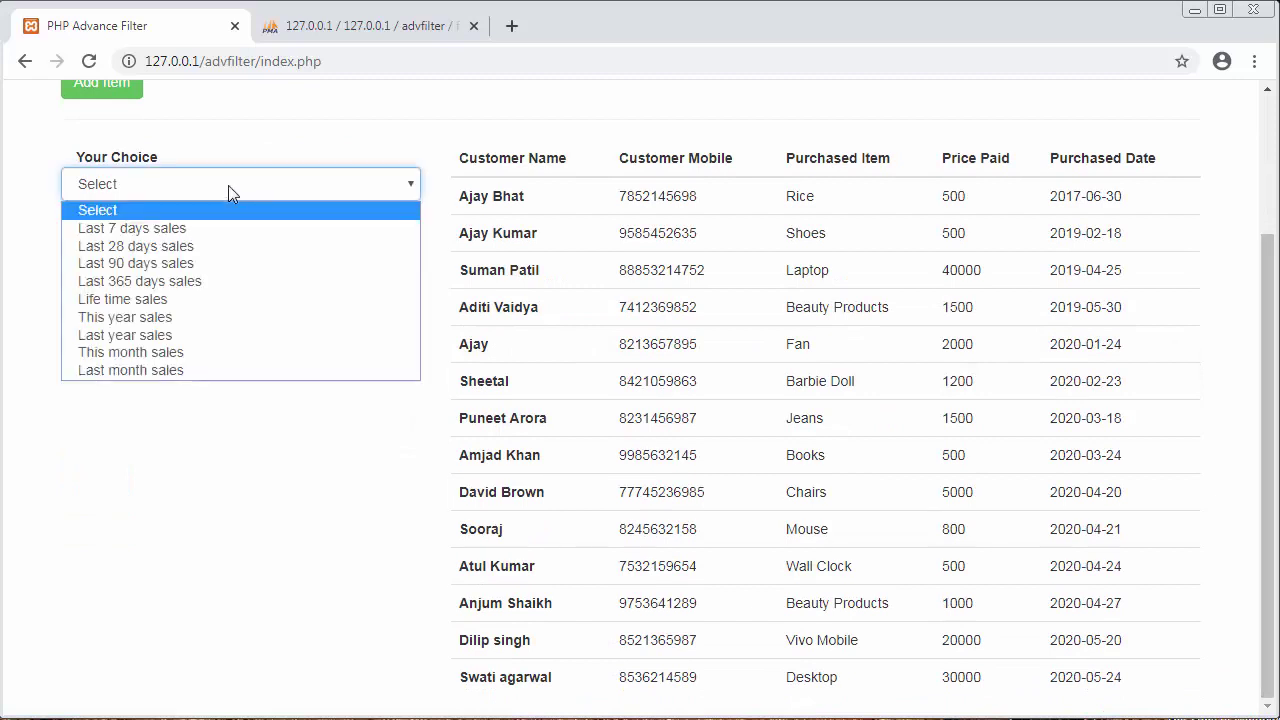
left_click(146, 318)
left_click(96, 345)
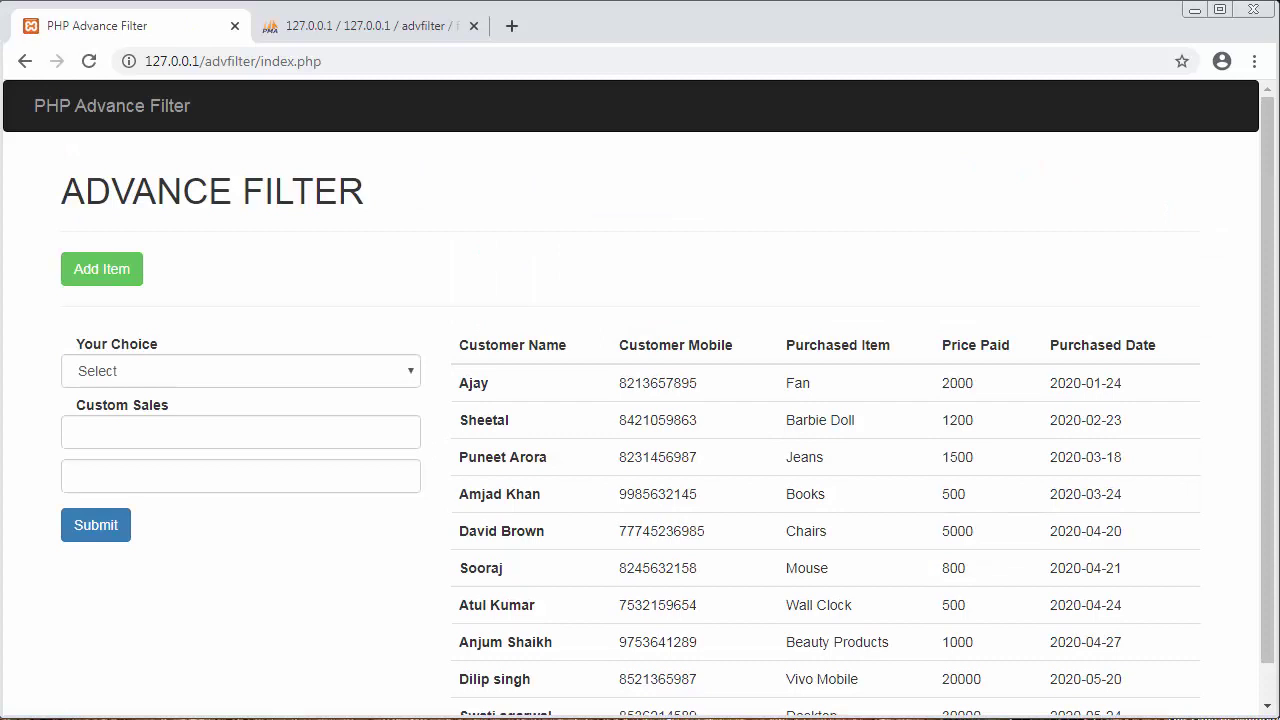
scroll(1268, 448, "down", 1)
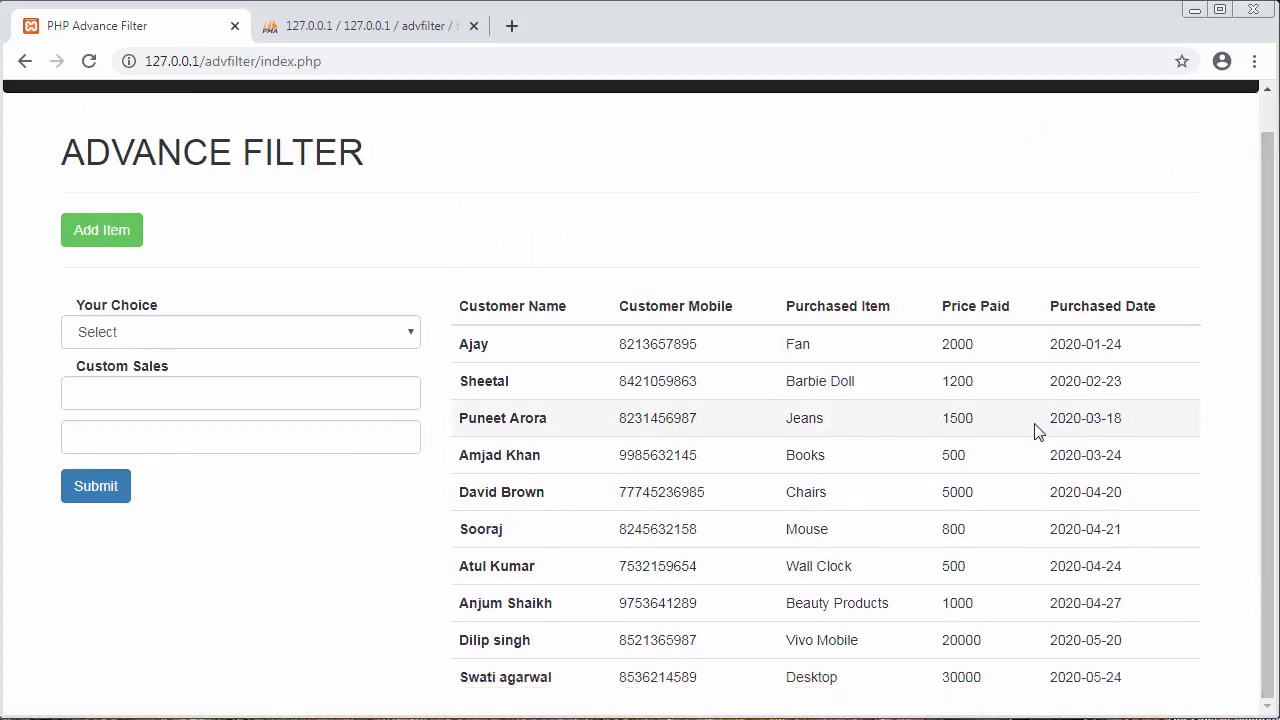
Step: Filter the sales table by Last year sales
left_click(157, 340)
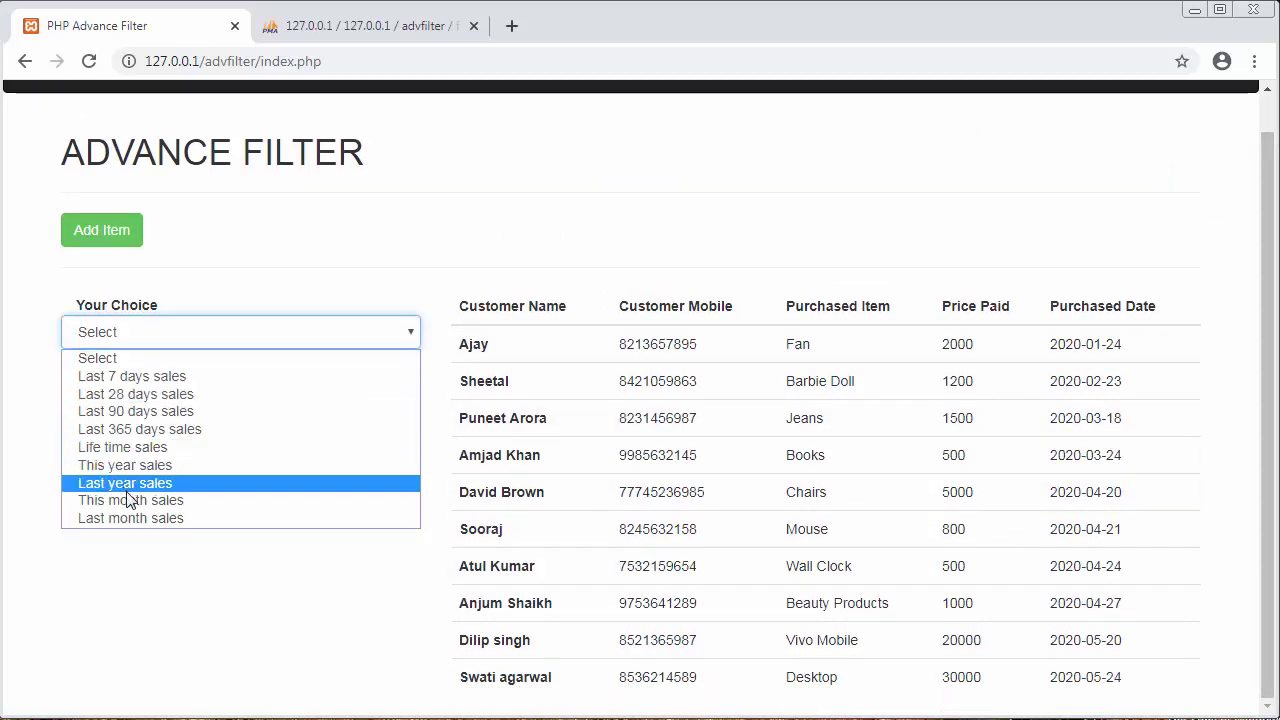
left_click(126, 486)
left_click(118, 488)
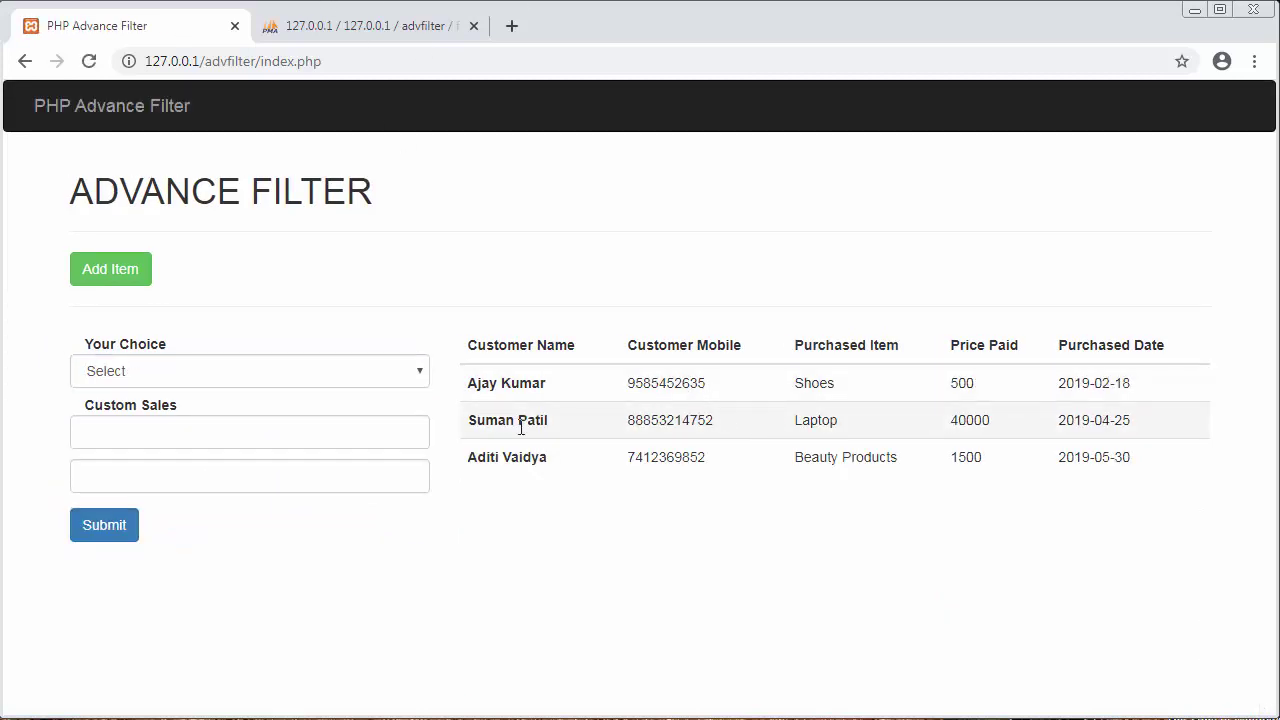
Step: Apply This month sales, then Last month sales, leaving five April purchases
left_click(233, 384)
left_click(170, 532)
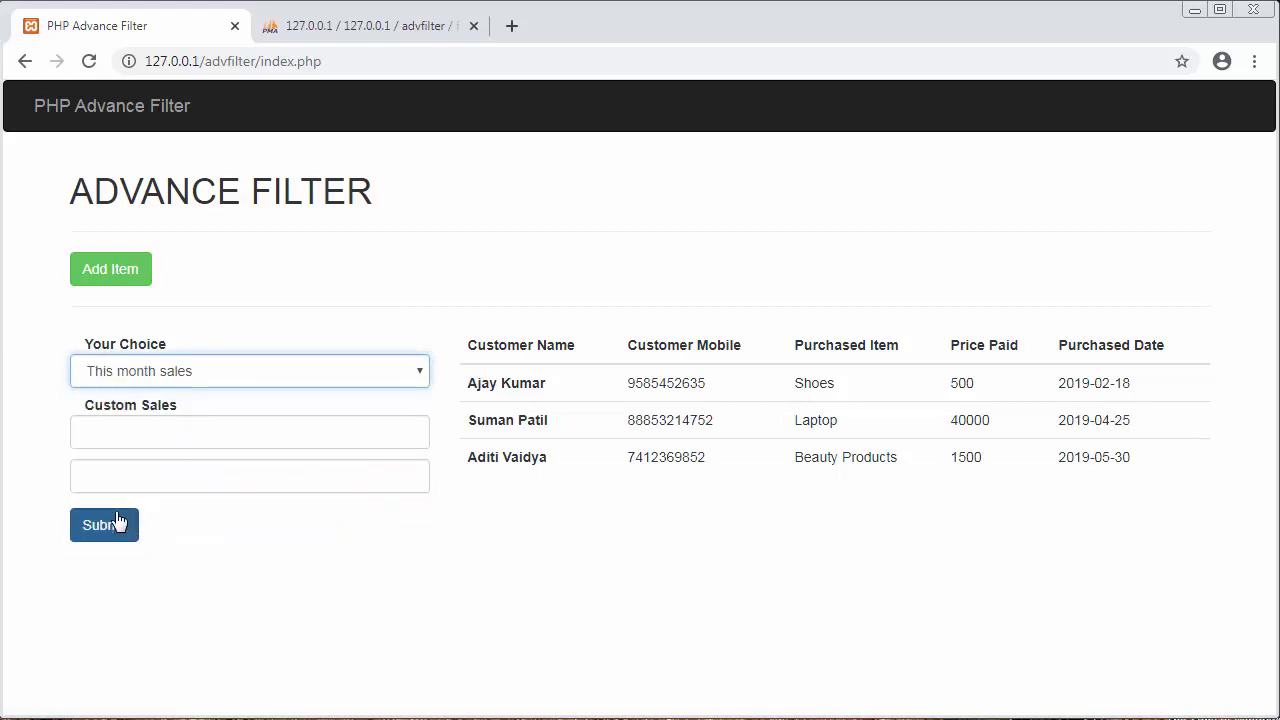
left_click(104, 530)
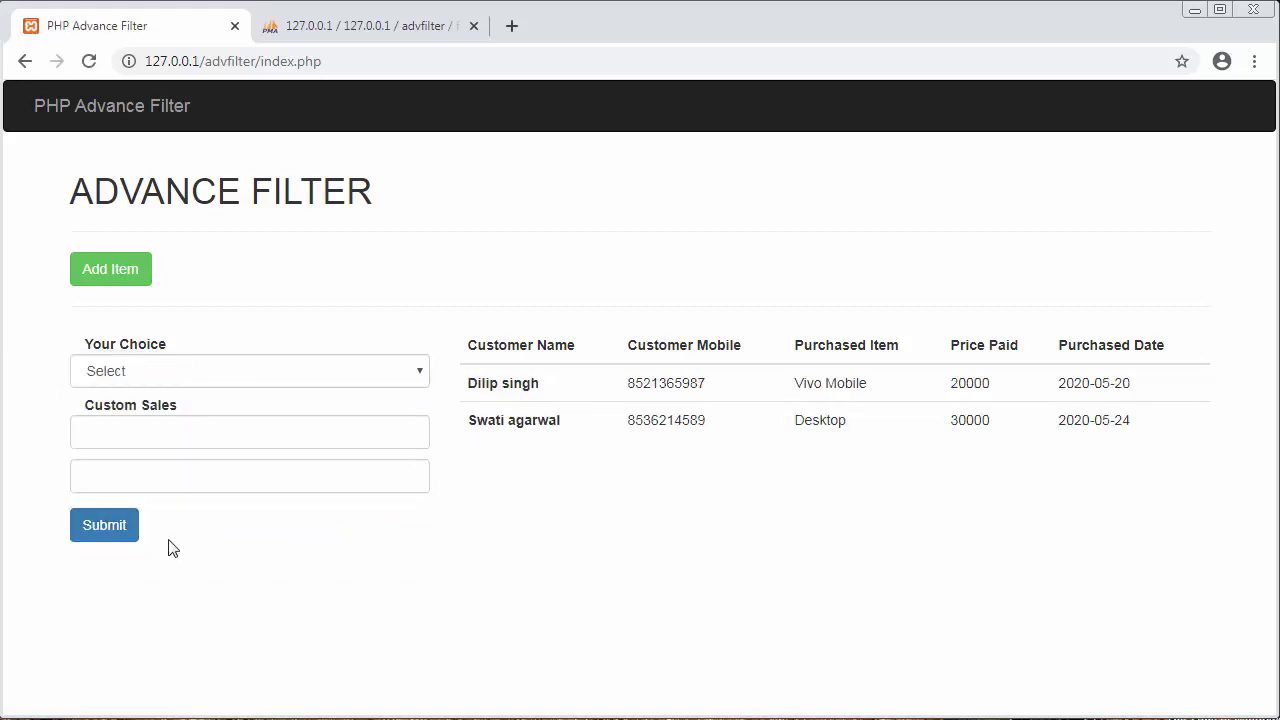
left_click(283, 372)
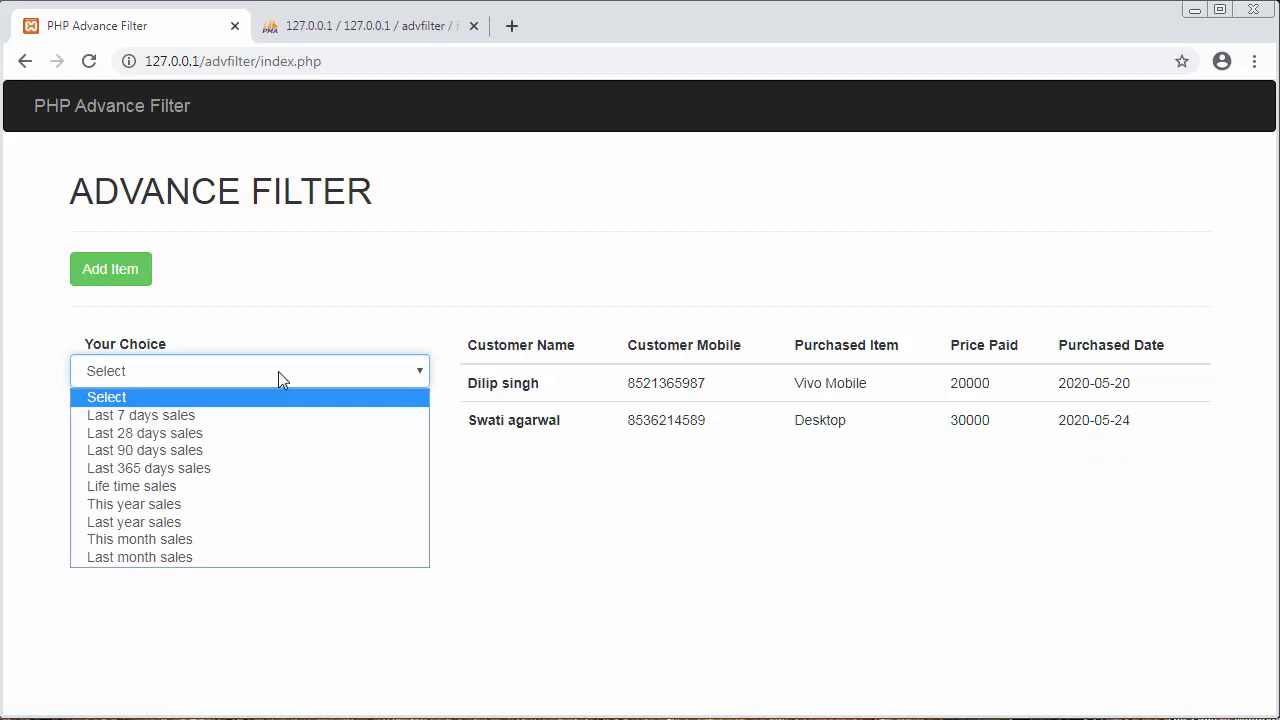
left_click(171, 557)
left_click(118, 525)
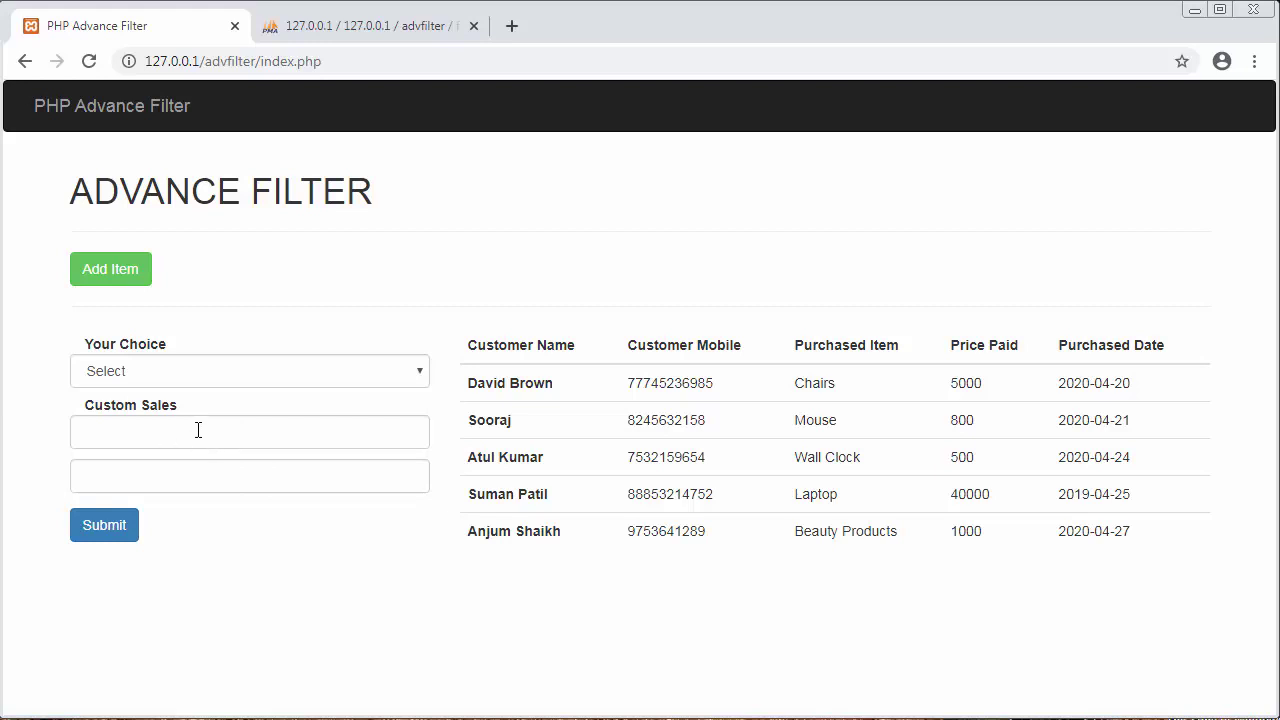
Step: Pick 02/01/2020 as the custom start date in the calendar
key("Tab")
key("Tab")
key("Tab")
key("Tab")
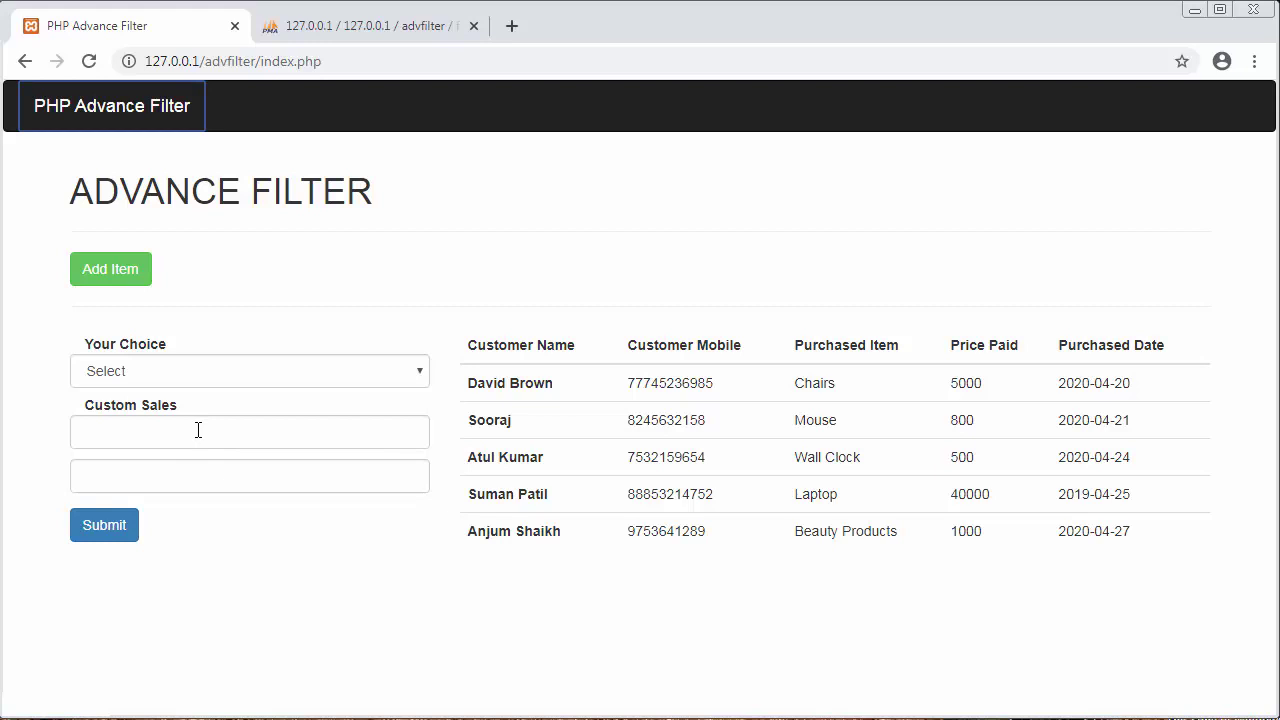
left_click(198, 430)
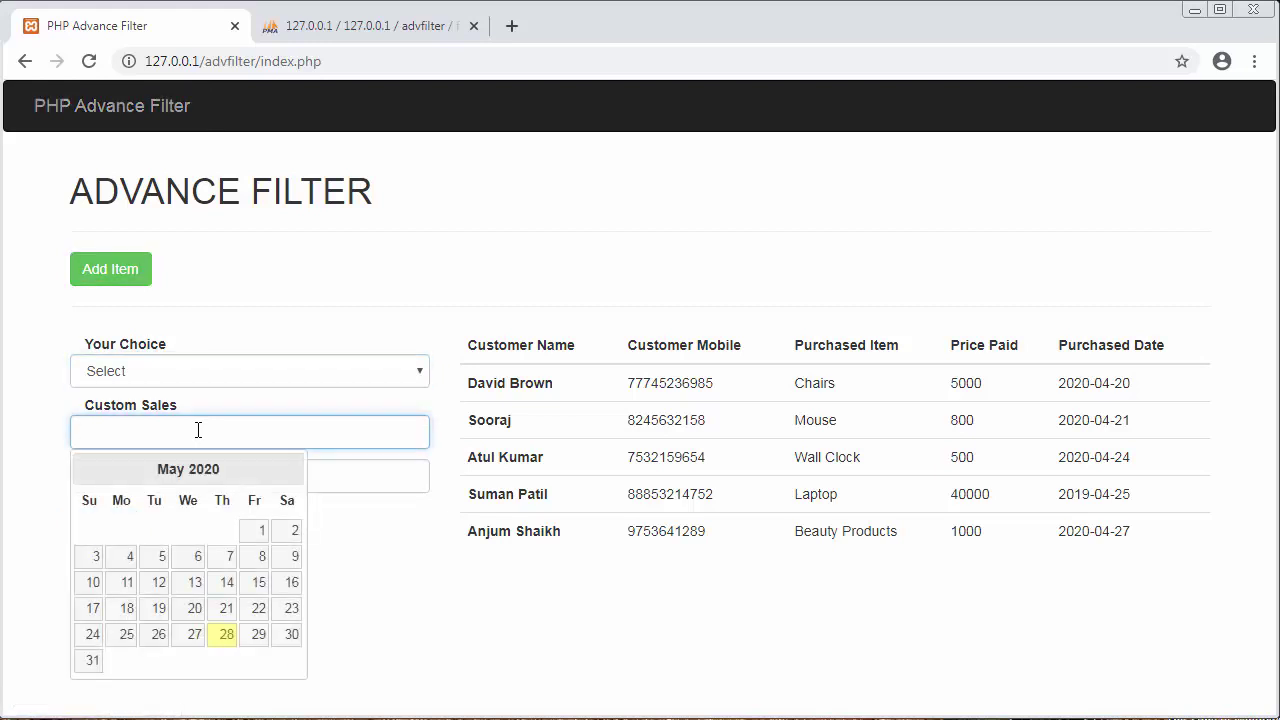
left_click(86, 472)
left_click(86, 472)
left_click(86, 474)
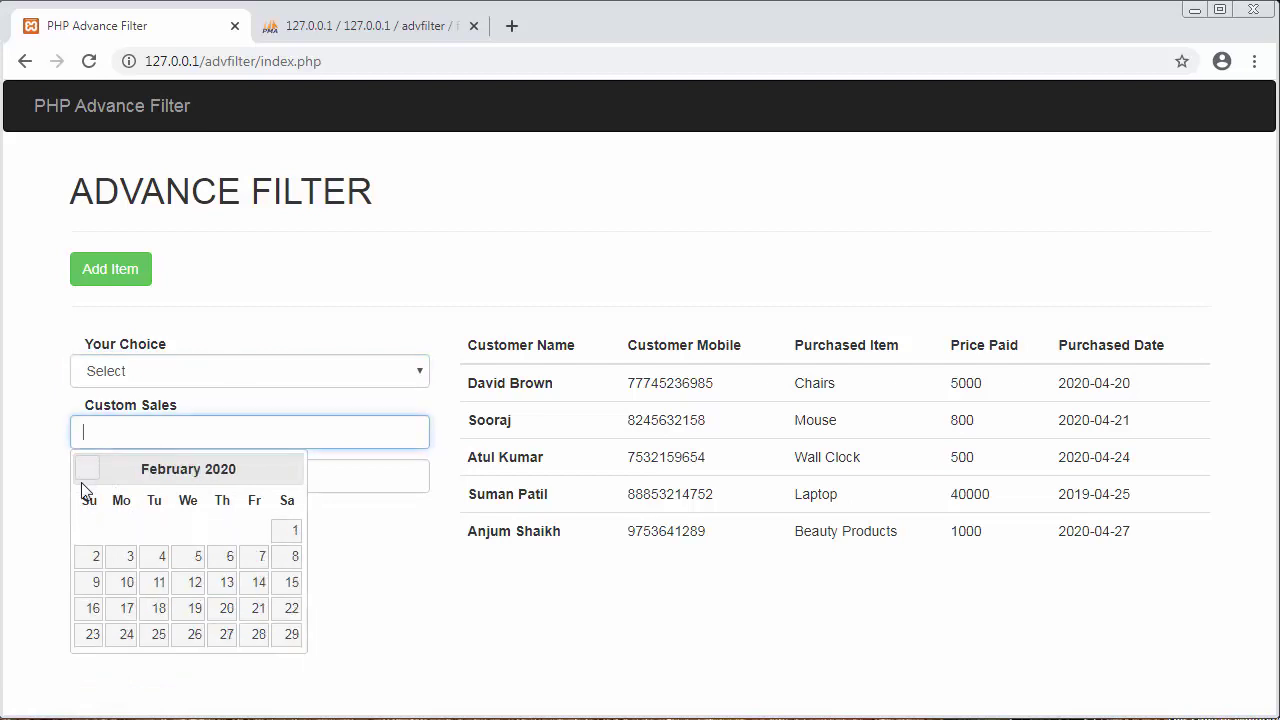
left_click(292, 532)
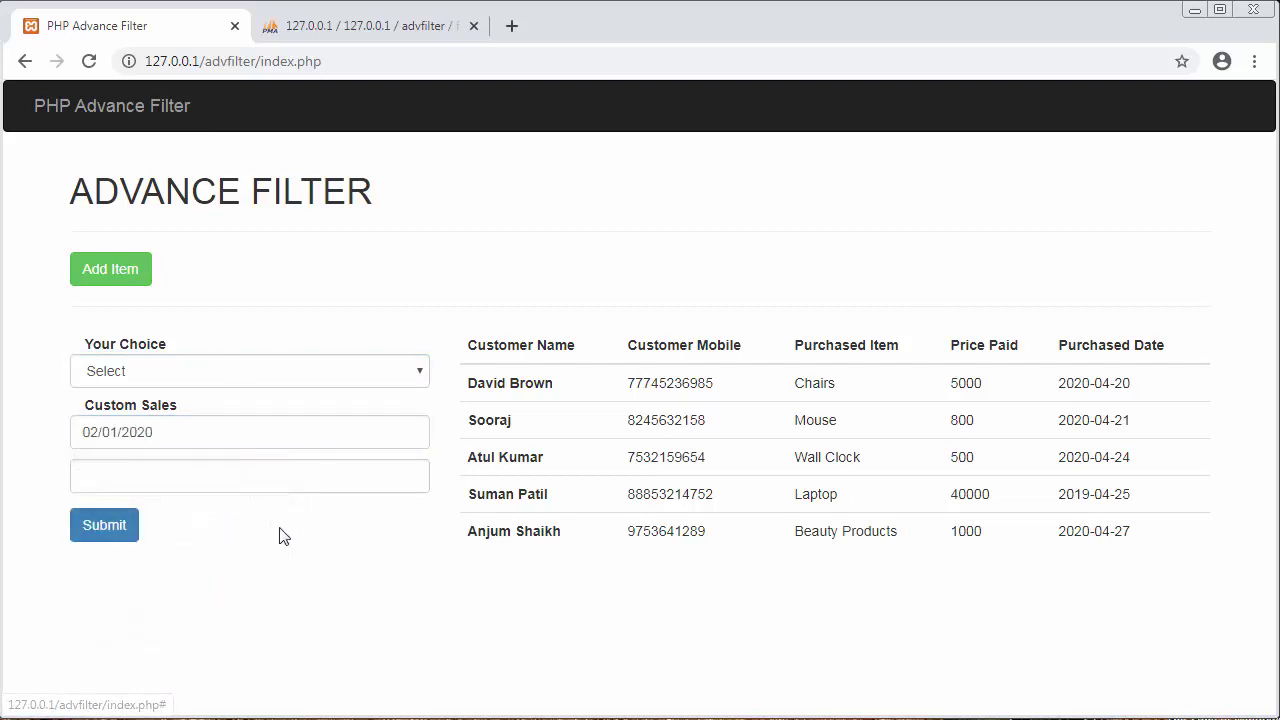
Step: Set the end date to 05/31/2020 and apply the custom range
key("Tab")
key("Tab")
key("Tab")
key("Tab")
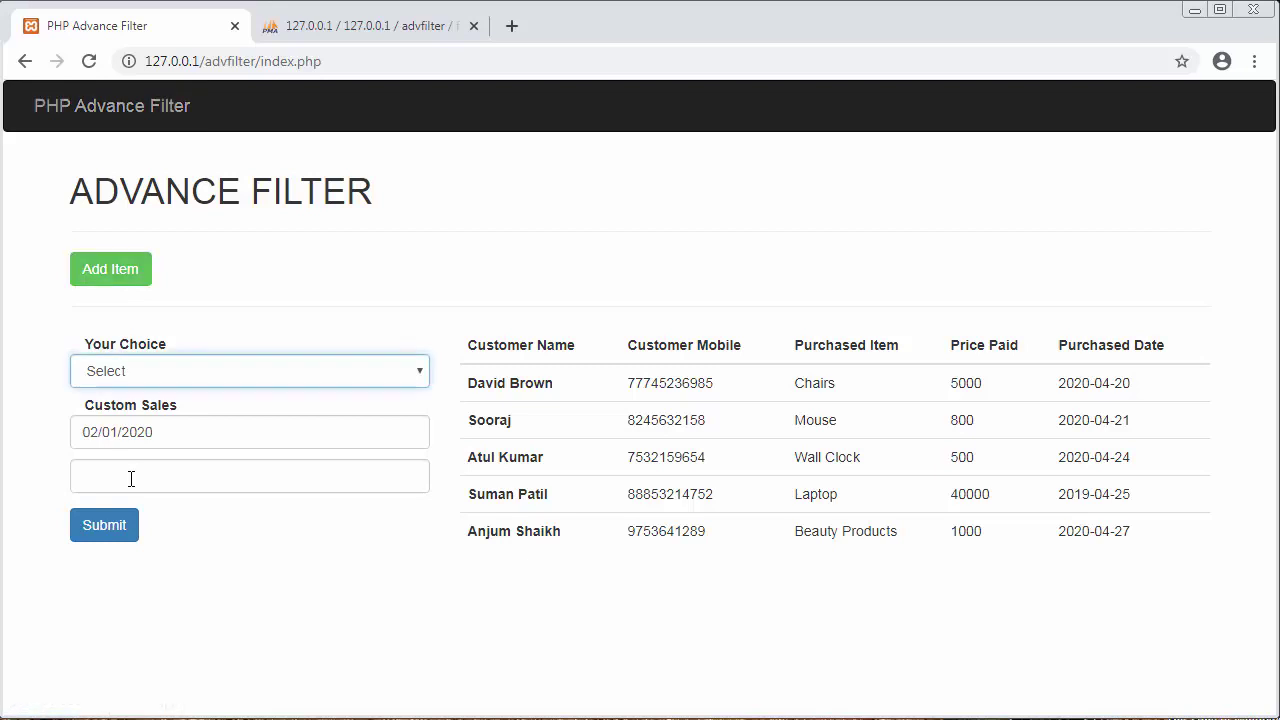
left_click(131, 479)
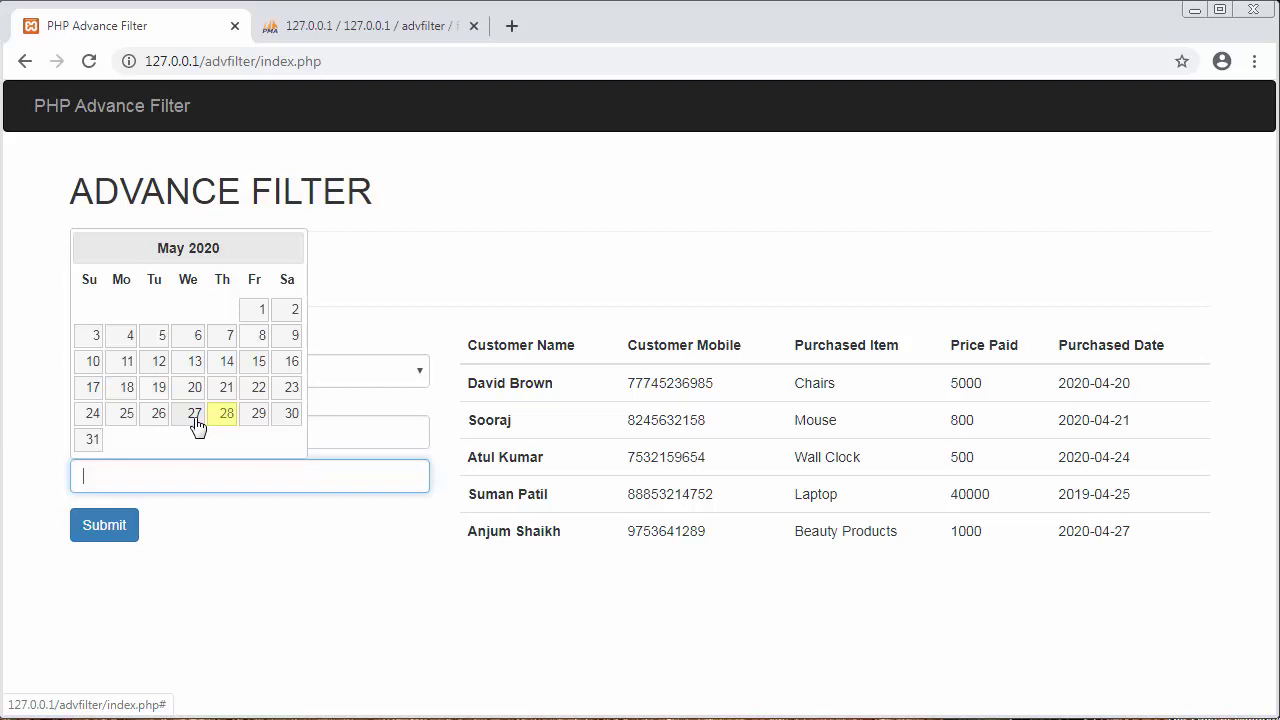
left_click(92, 441)
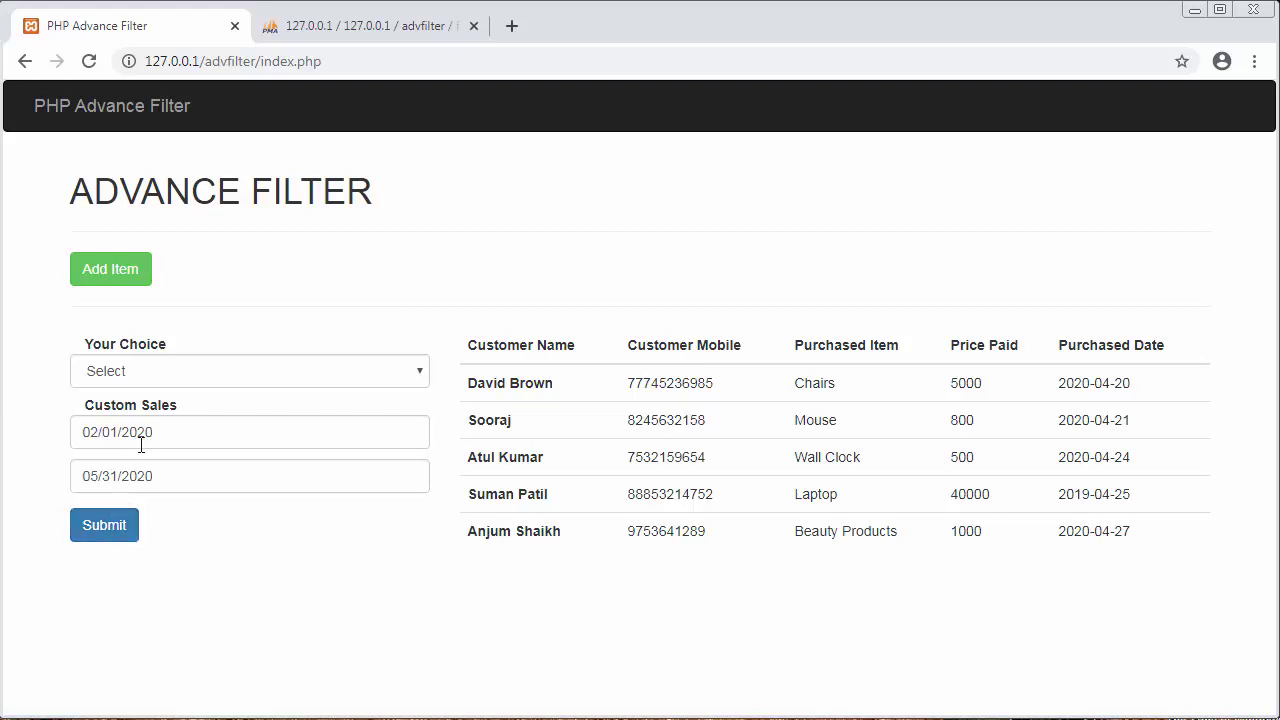
left_click(110, 540)
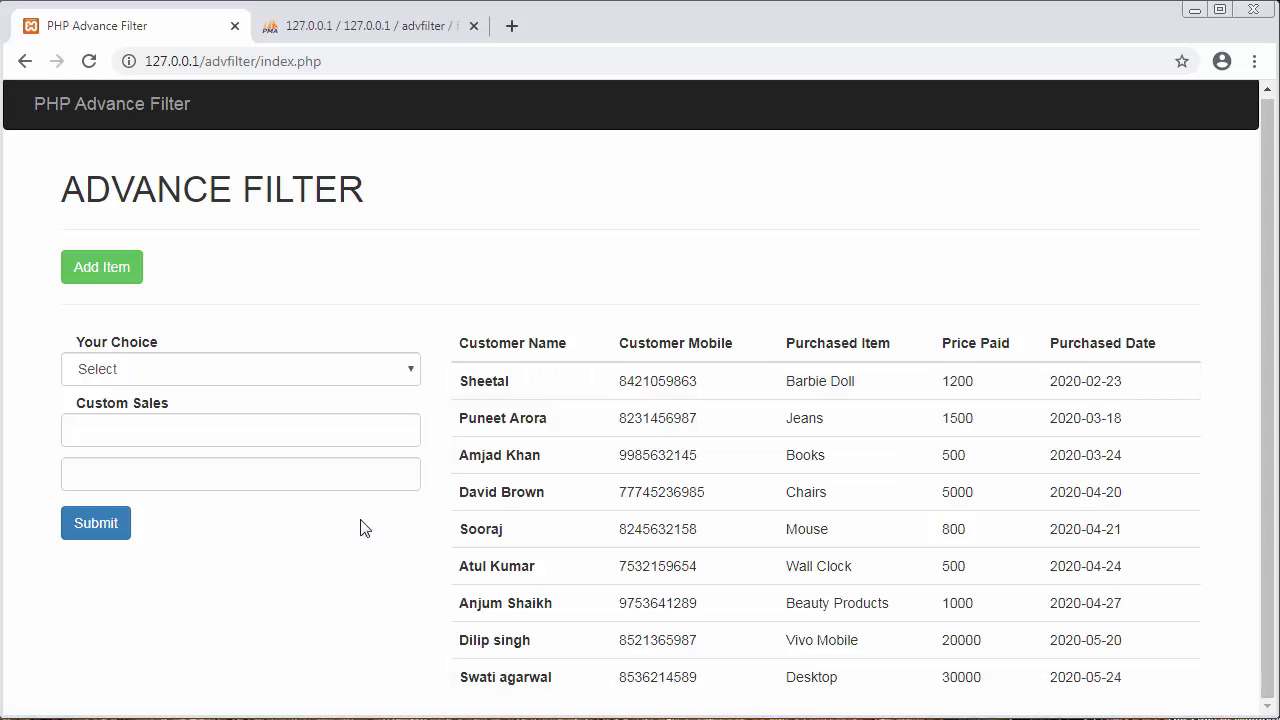
Step: Pick 03/01/2020 as the custom start date in the calendar
key("Tab")
key("Tab")
key("Tab")
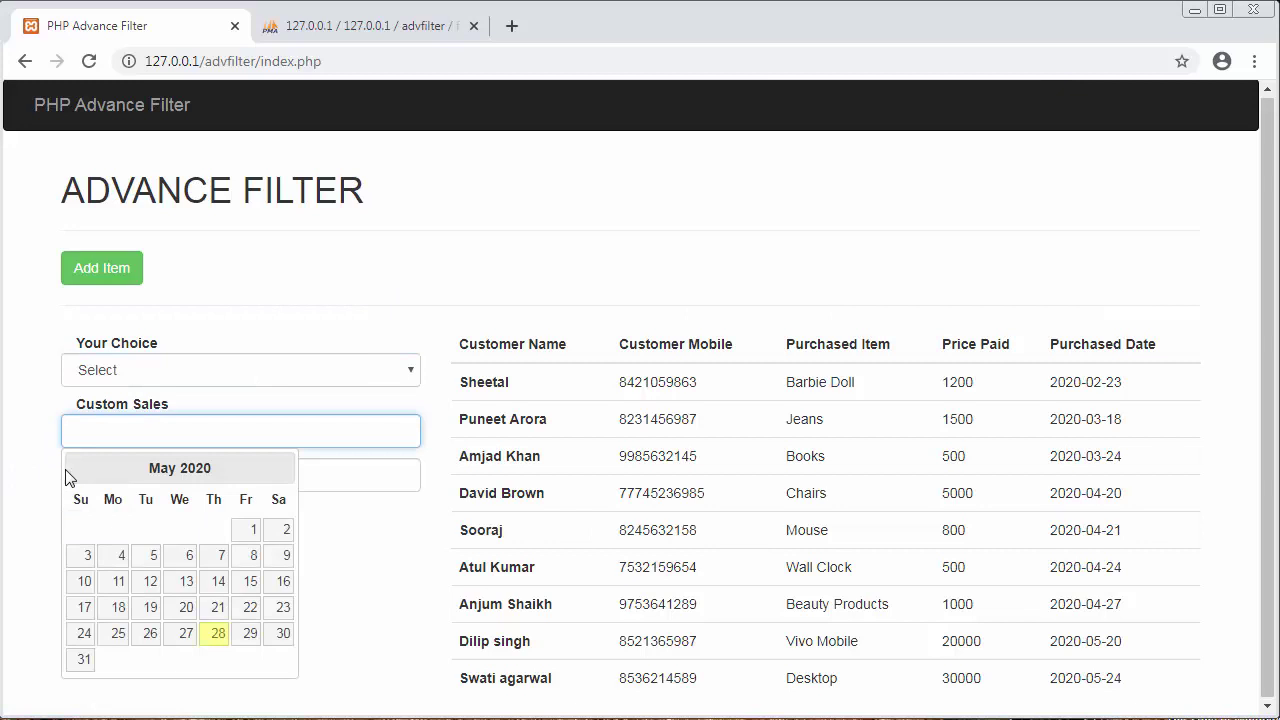
left_click(77, 470)
left_click(77, 470)
left_click(77, 470)
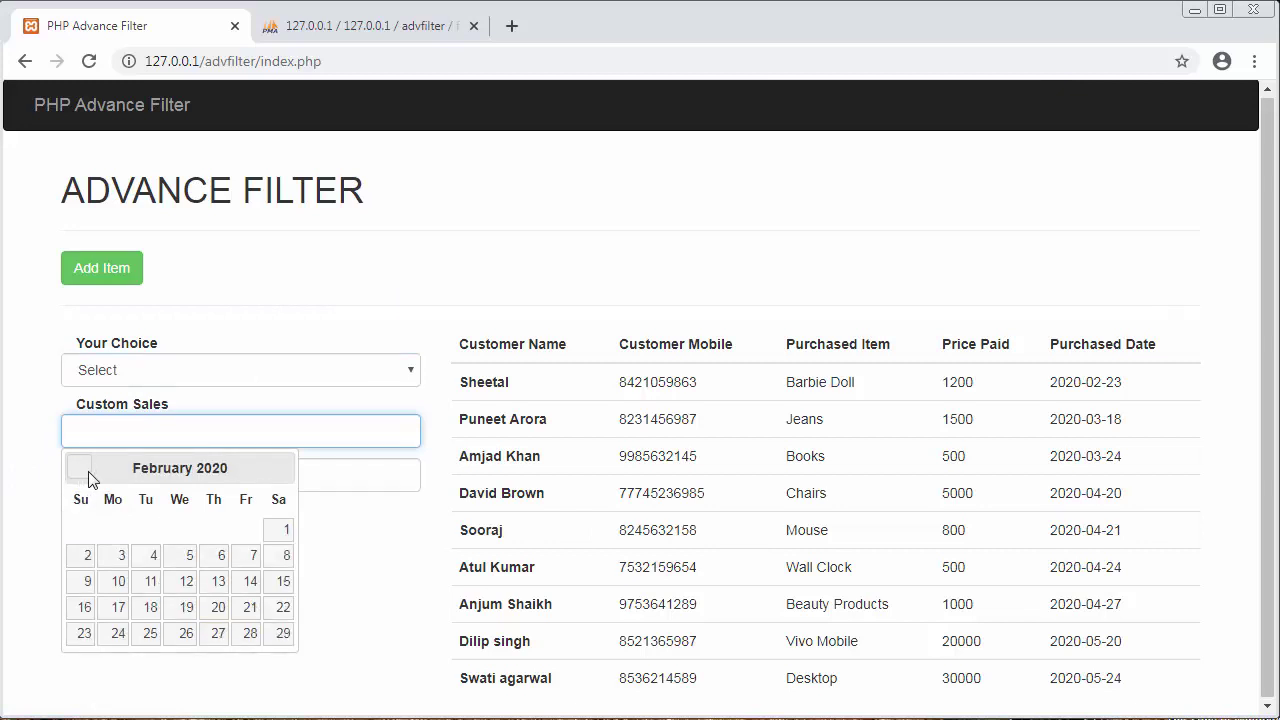
left_click(282, 468)
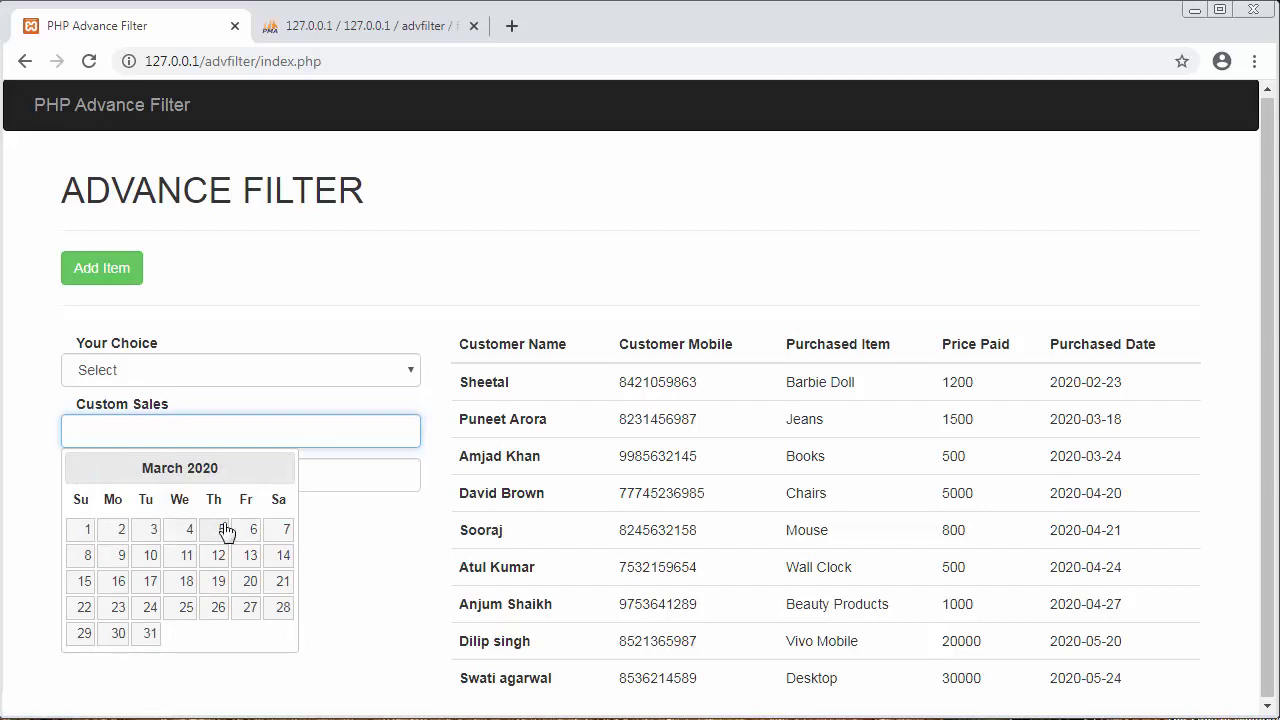
left_click(87, 535)
left_click(118, 524)
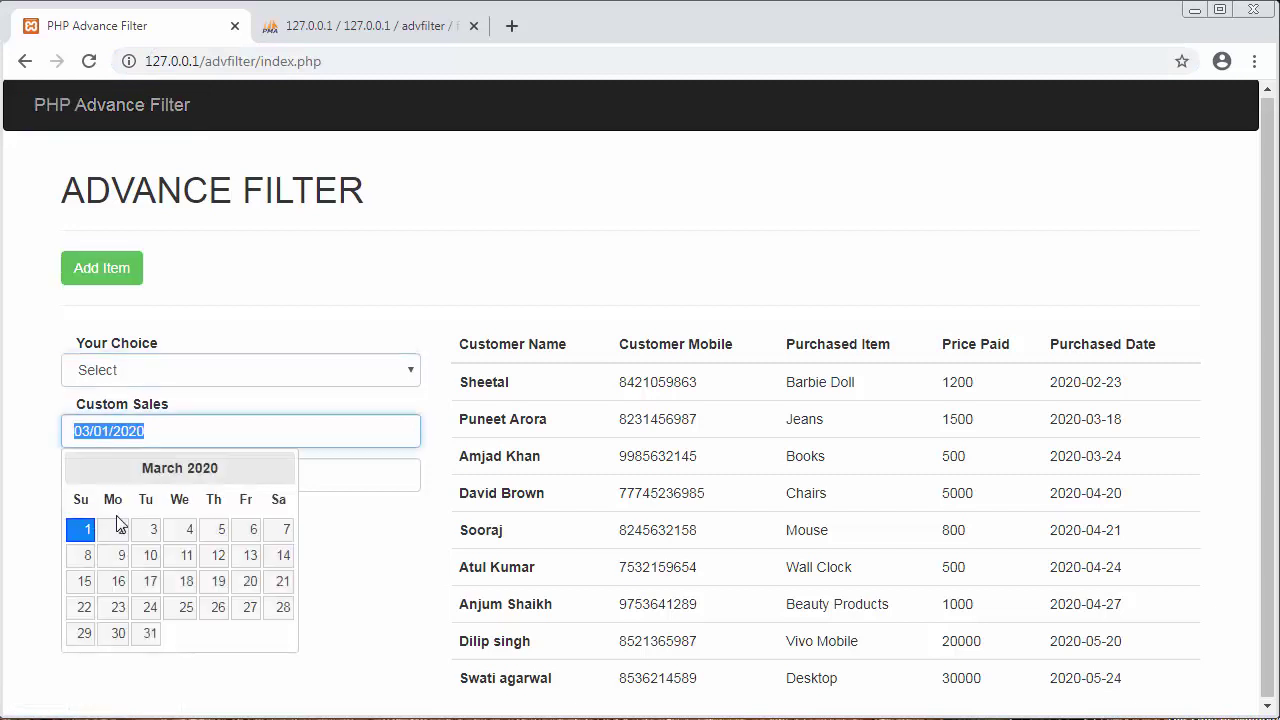
Step: Set the end date to 05/28/2020 and apply the custom range
key("Tab")
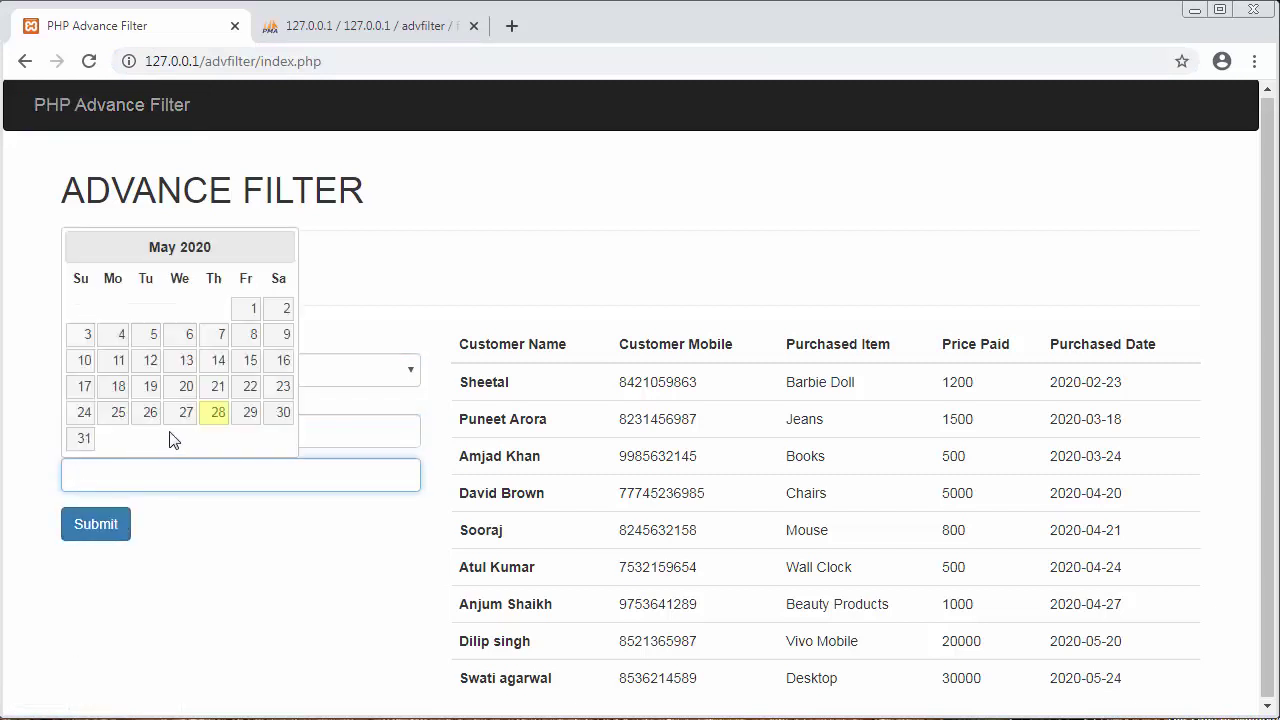
left_click(216, 424)
left_click(98, 533)
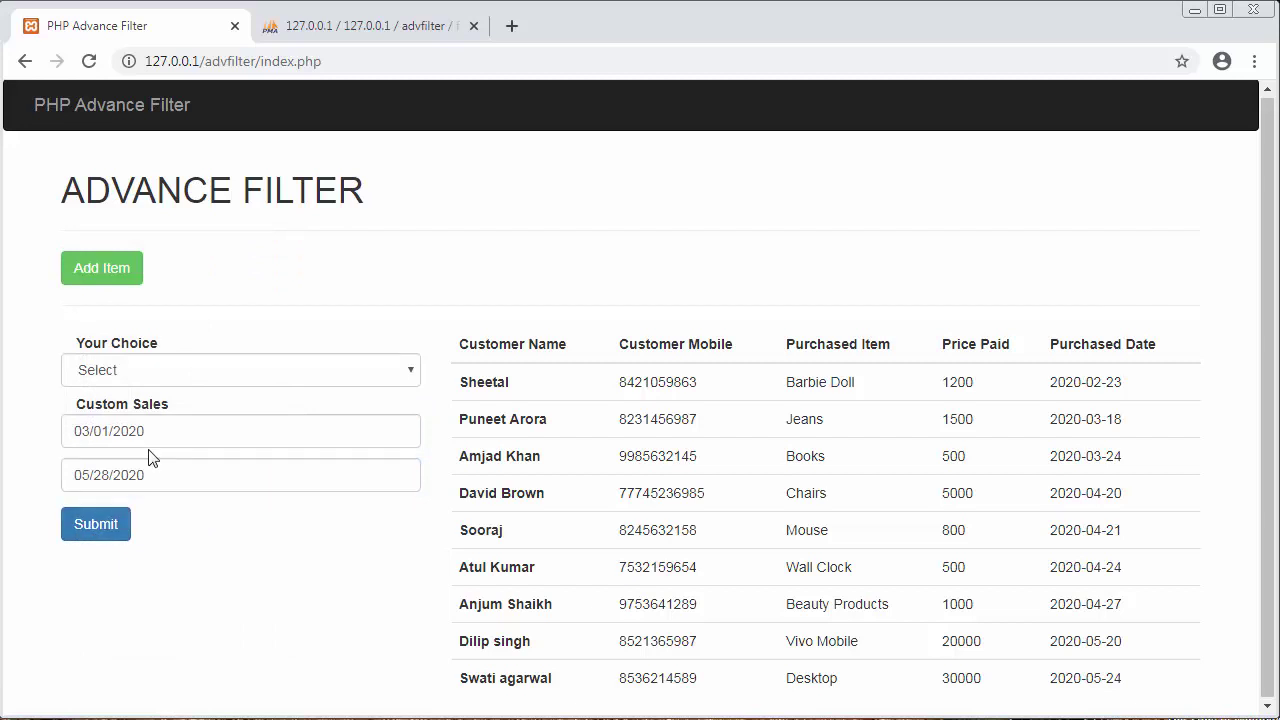
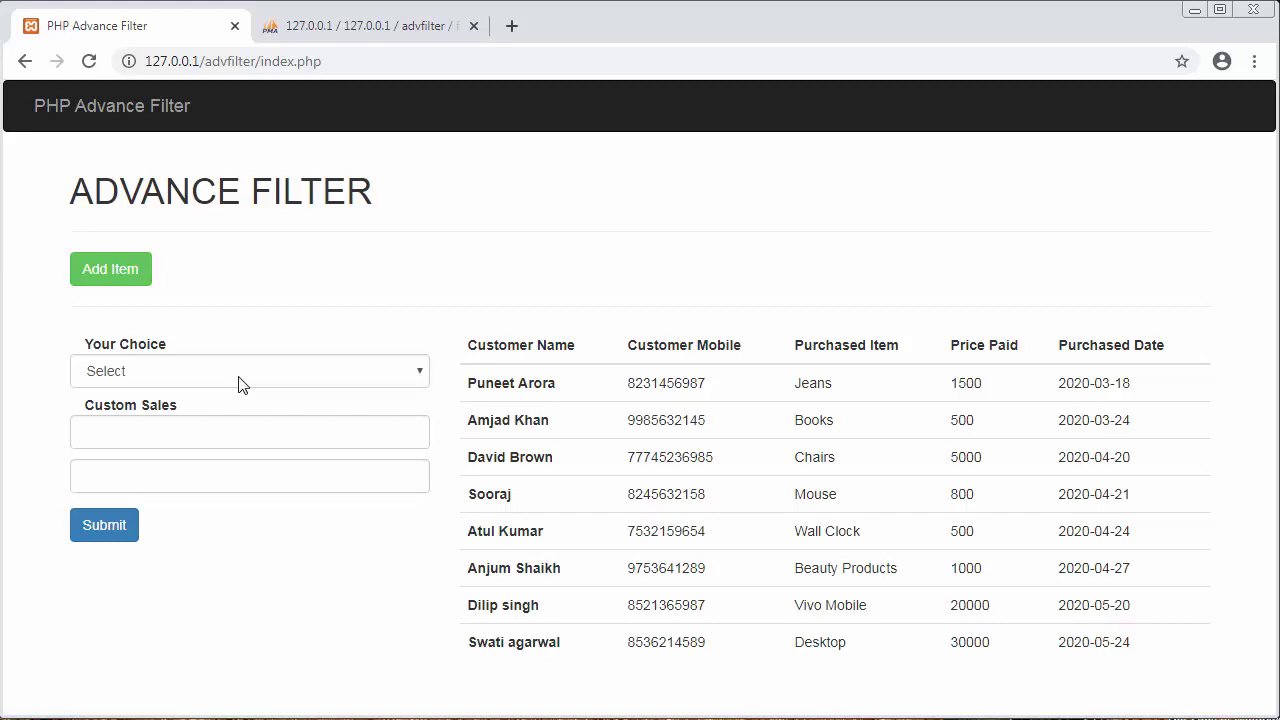
left_click(240, 383)
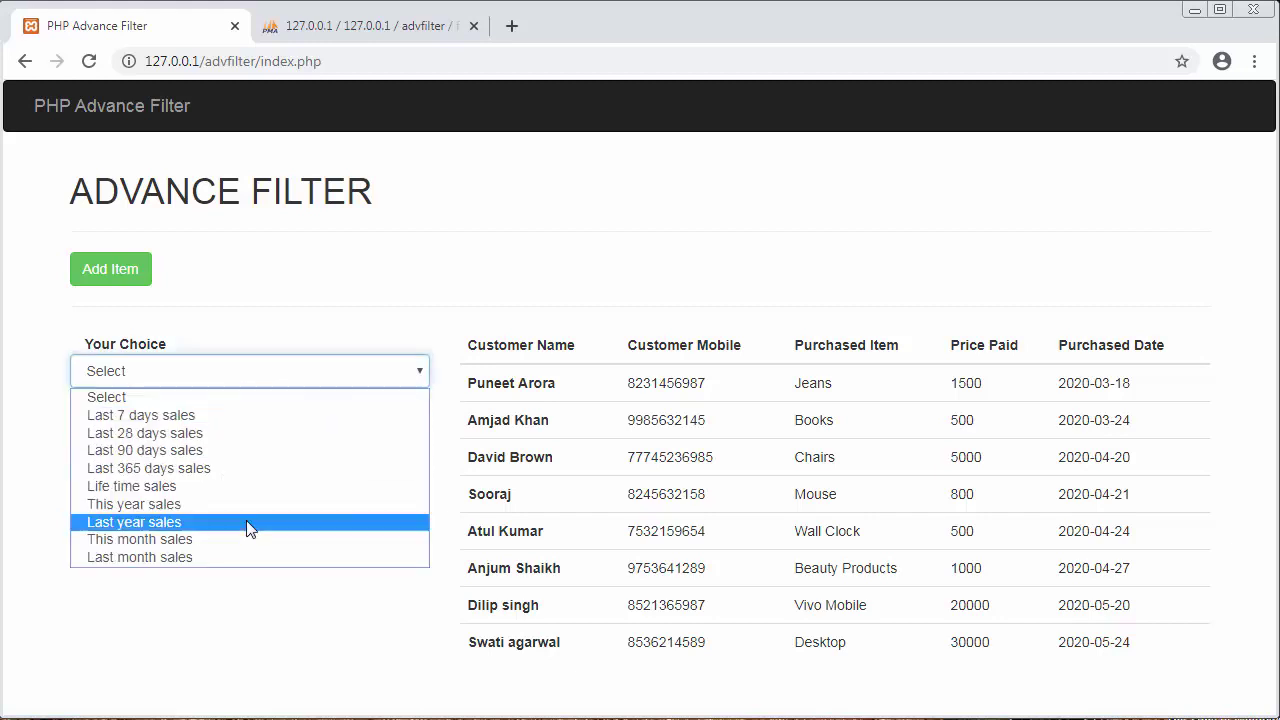
left_click(260, 557)
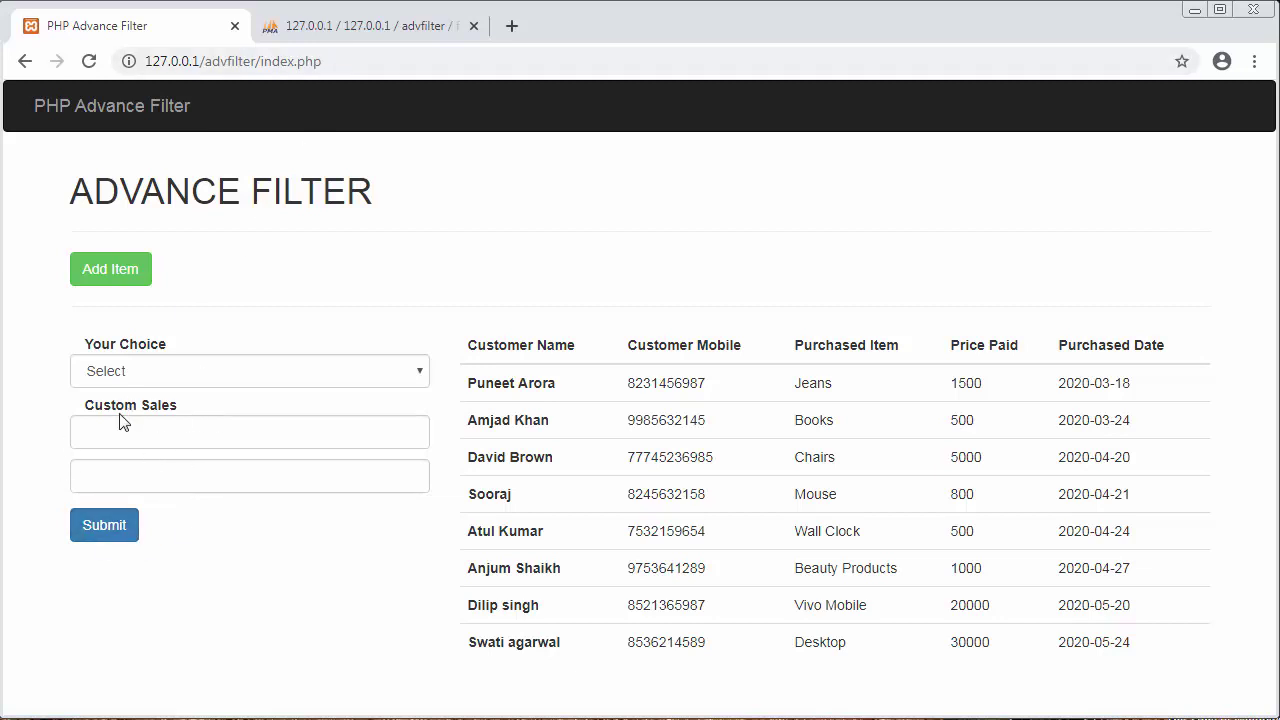
Step: Switch to phpMyAdmin and scroll through all 13 sales rows of the advfilter filter table
left_click(362, 20)
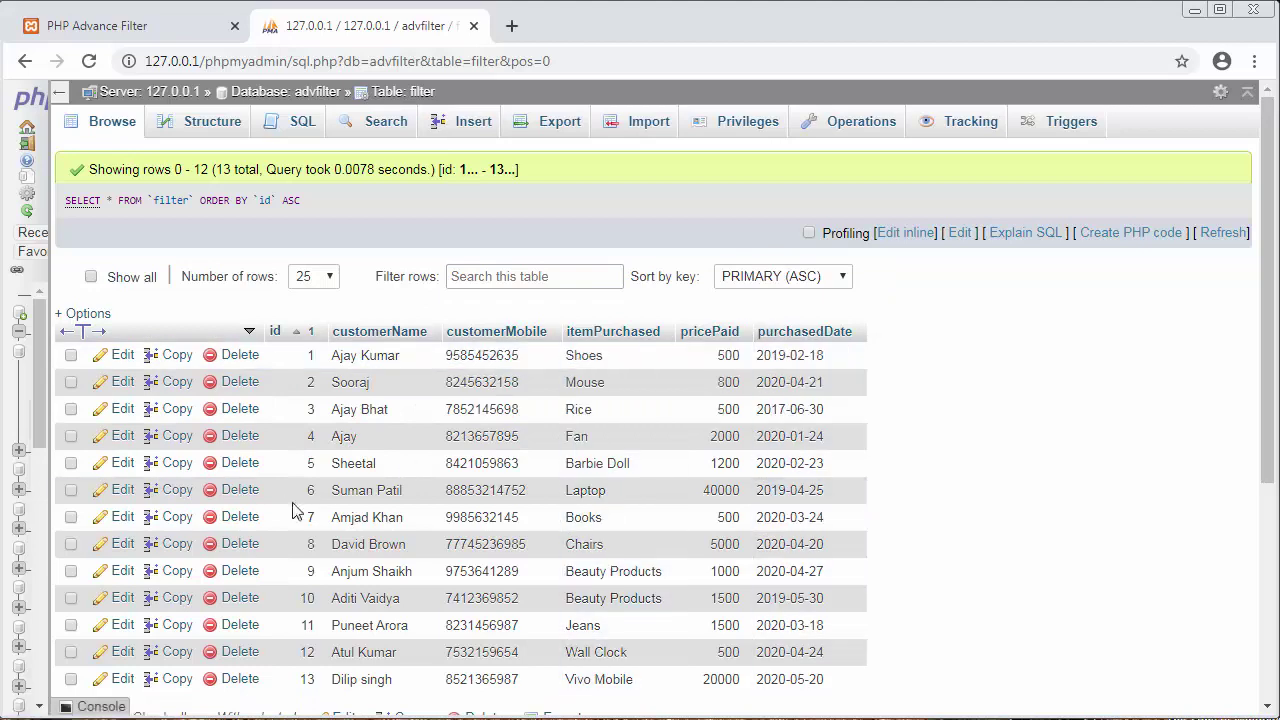
left_click_drag(1273, 431, 1274, 476)
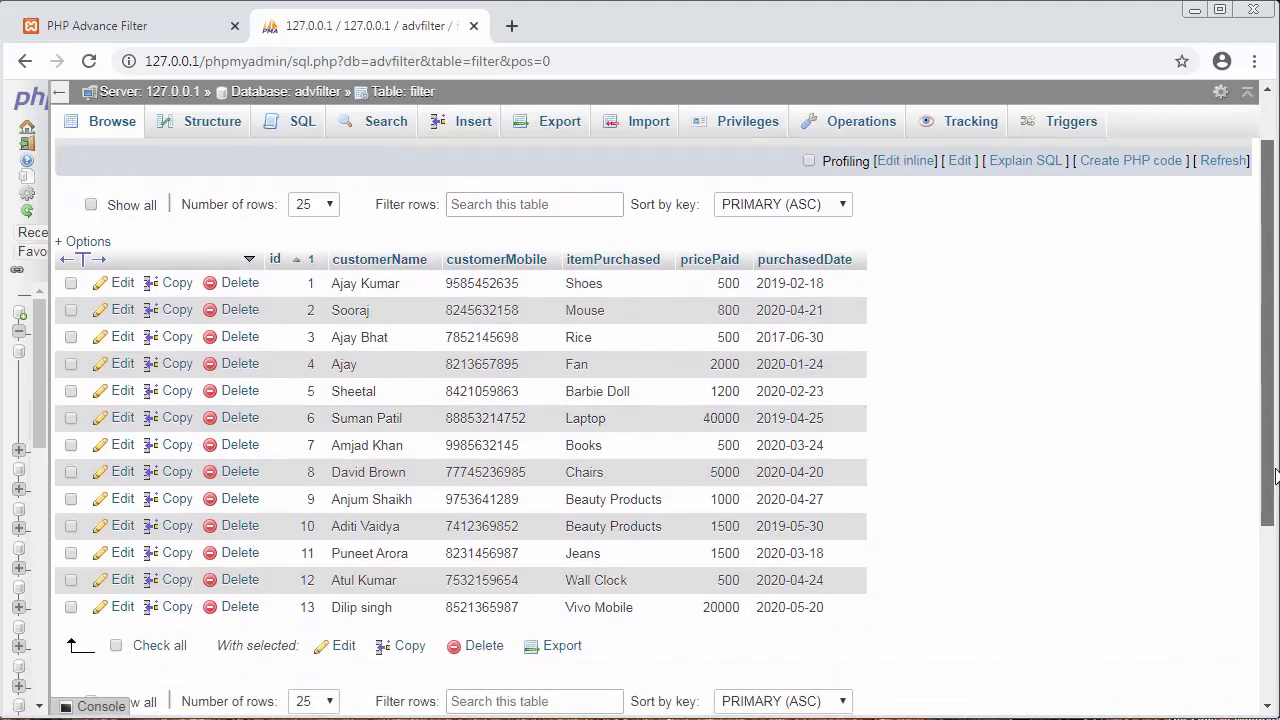
Step: Open the Add Item form with its name, mobile, item, price and date fields, then return to View Details
left_click(122, 30)
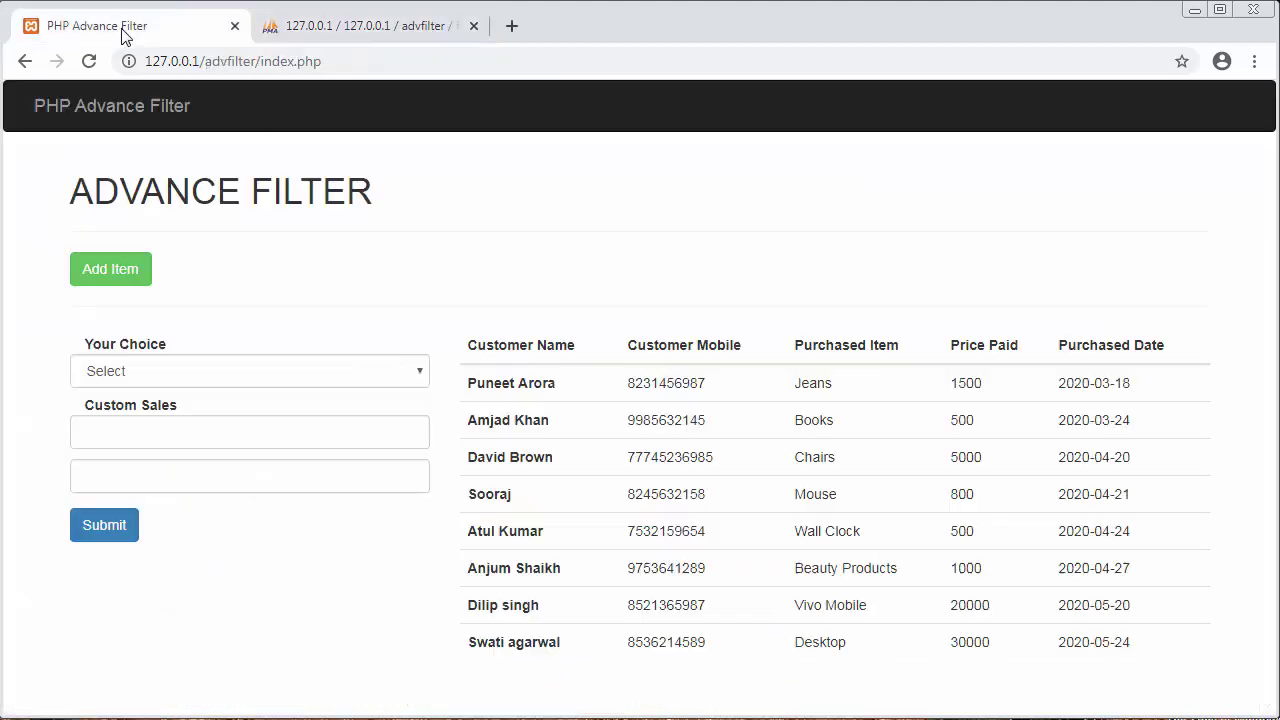
left_click(115, 288)
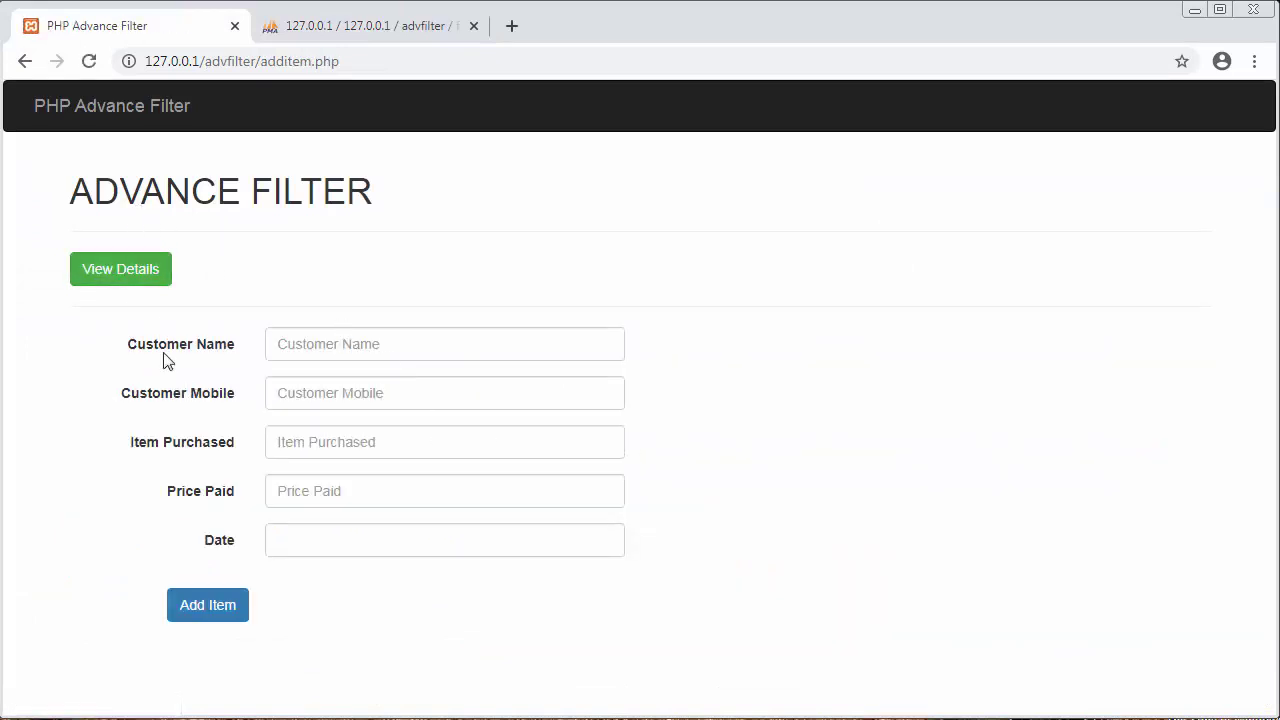
left_click(131, 276)
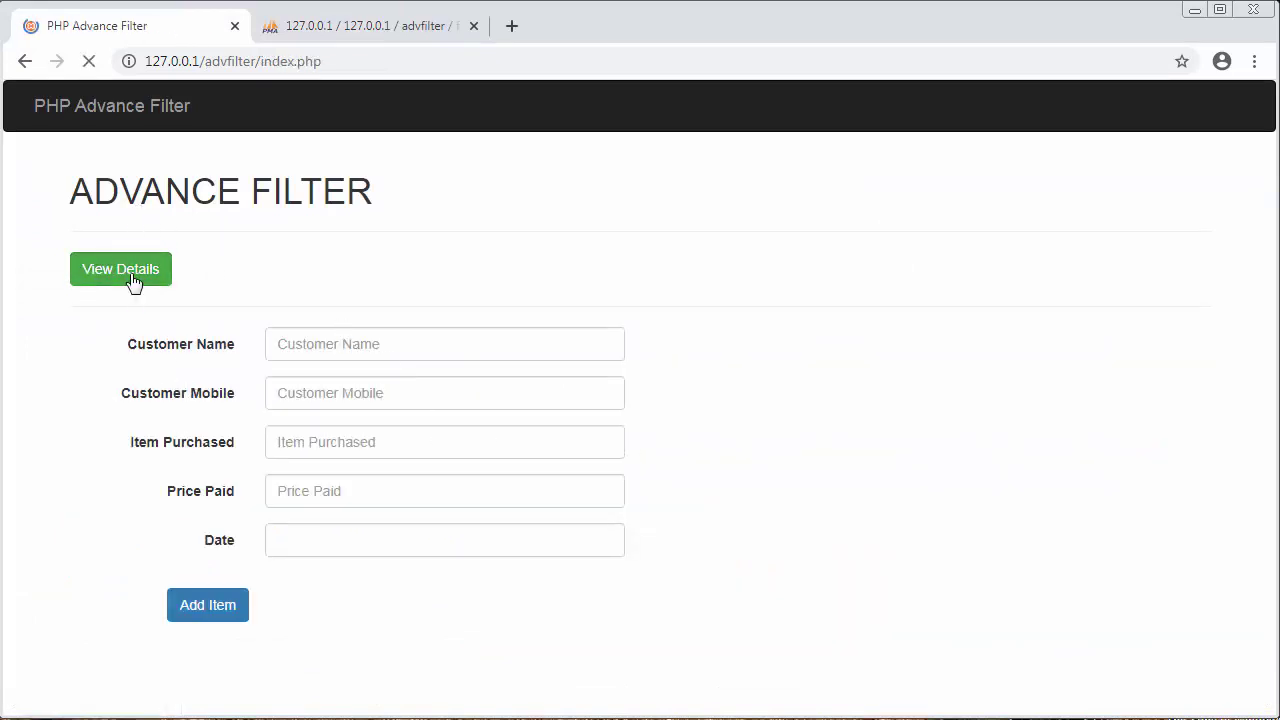